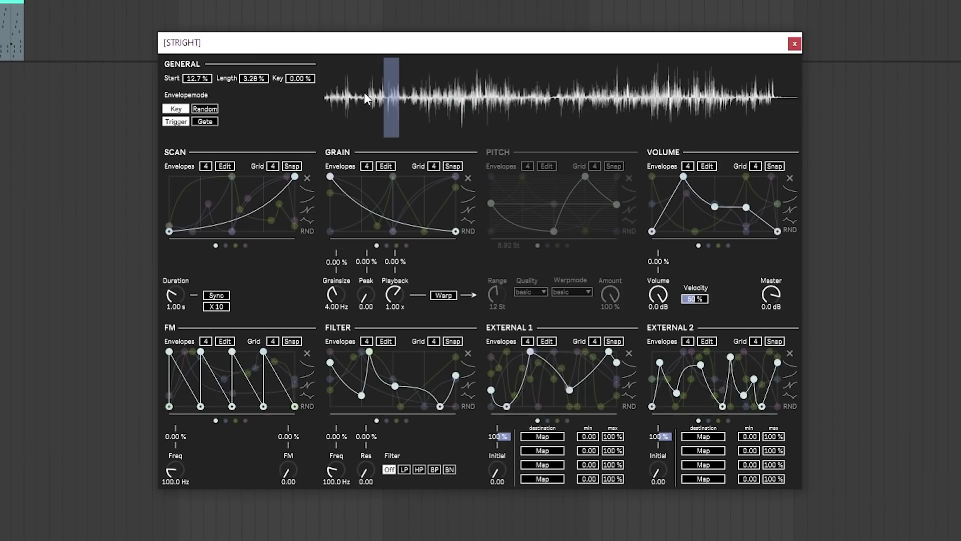
- Choose the sample region close to the waveform's beginning, with a start of 1.34 % and a length of 4.32 %
left_click_drag(364, 93, 337, 103)
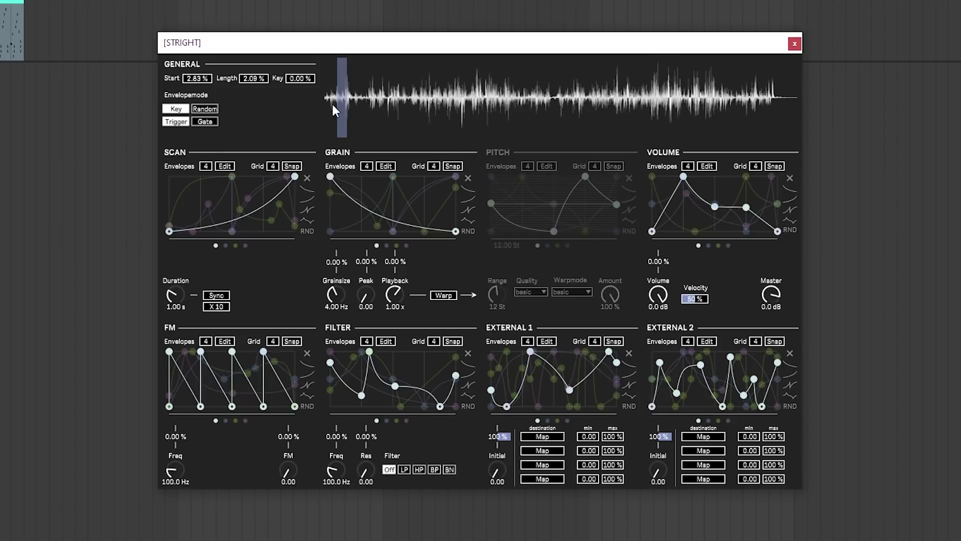
left_click_drag(347, 105, 344, 104)
left_click(600, 101)
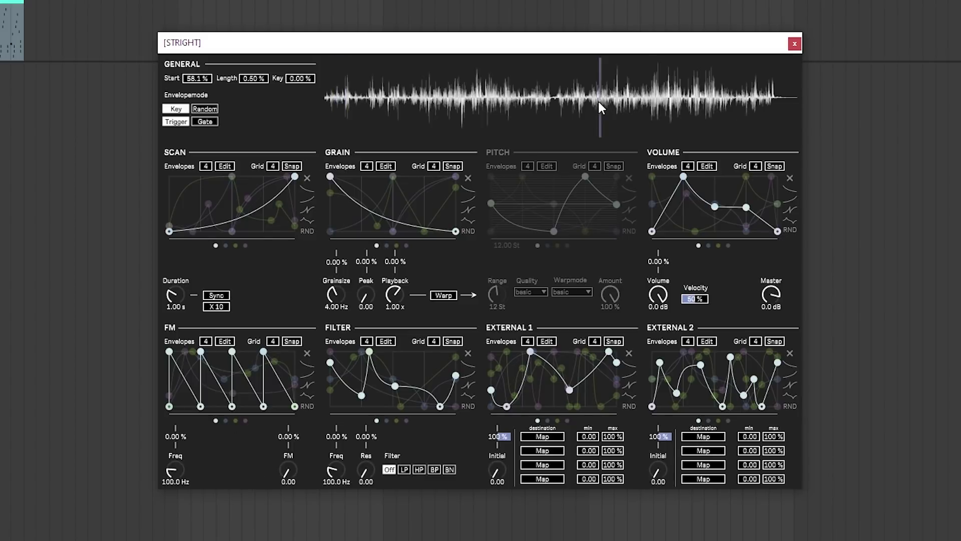
left_click(505, 104)
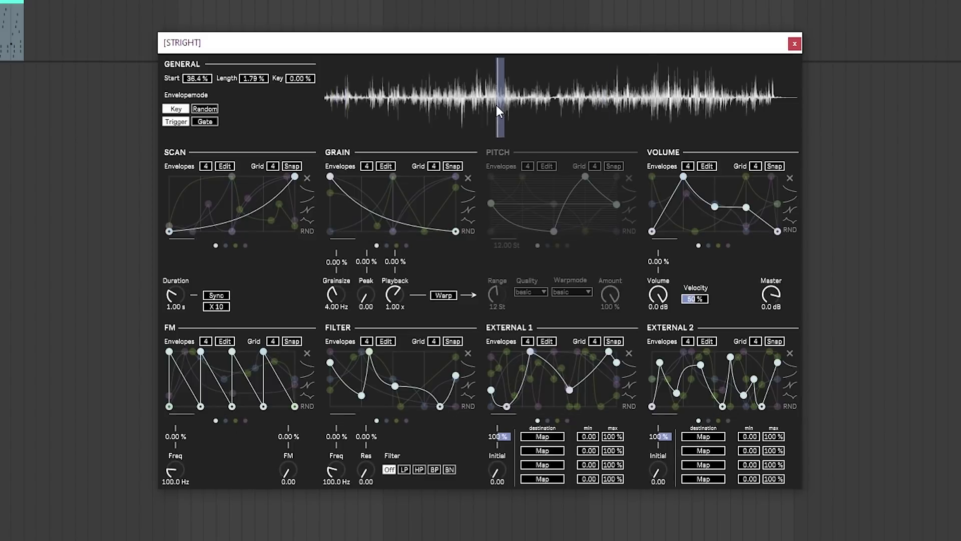
left_click_drag(349, 99, 339, 100)
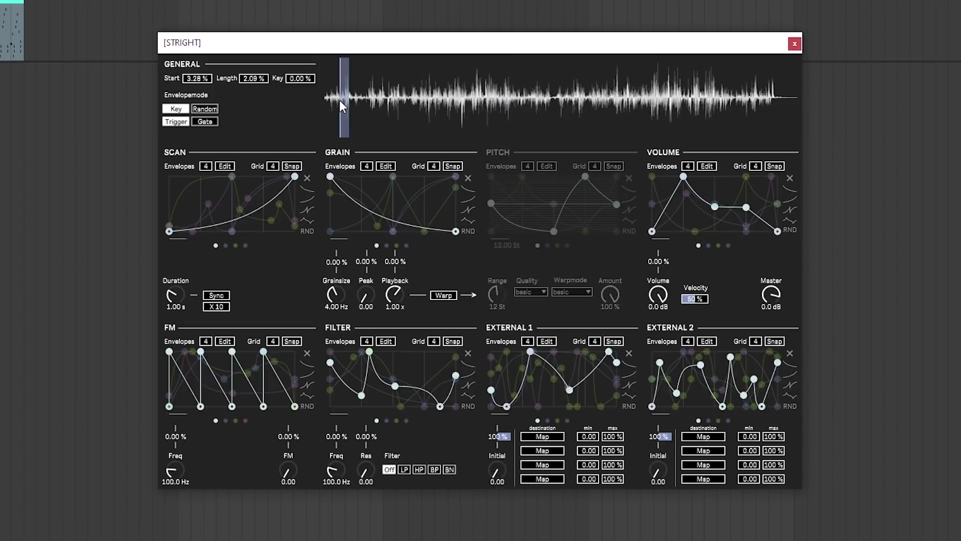
left_click(353, 97)
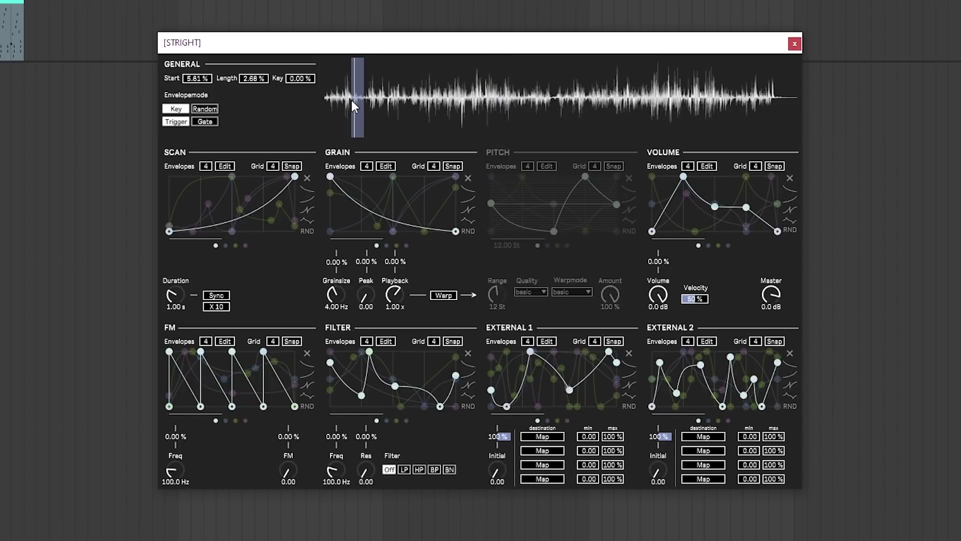
left_click_drag(351, 101, 330, 100)
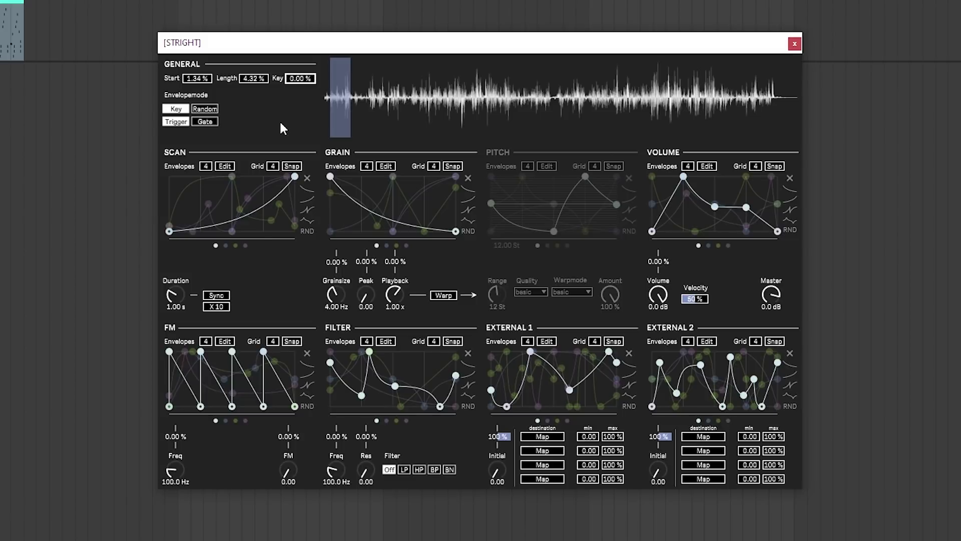
- Set the envelope mode to Random selection with Gate instead of Trigger
left_click(204, 109)
left_click(205, 122)
left_click(176, 123)
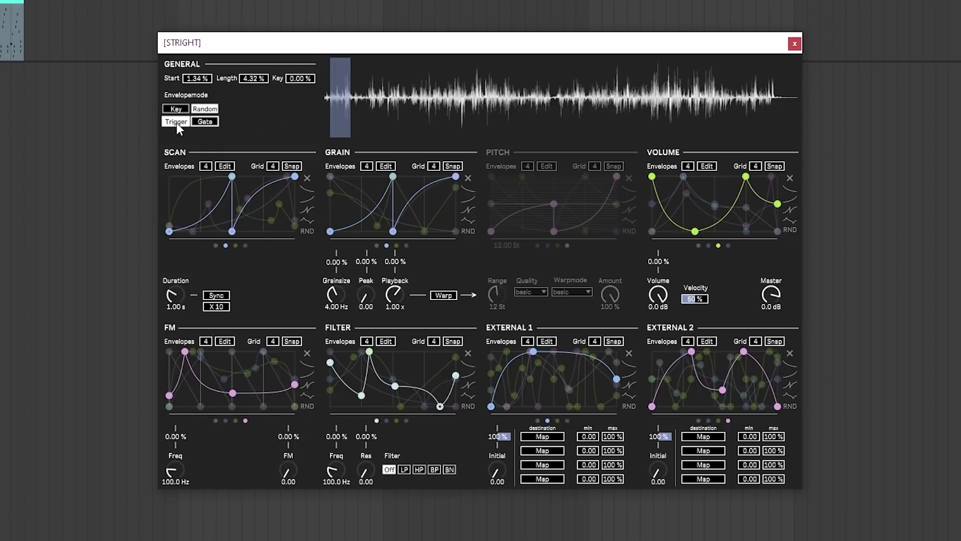
left_click(209, 121)
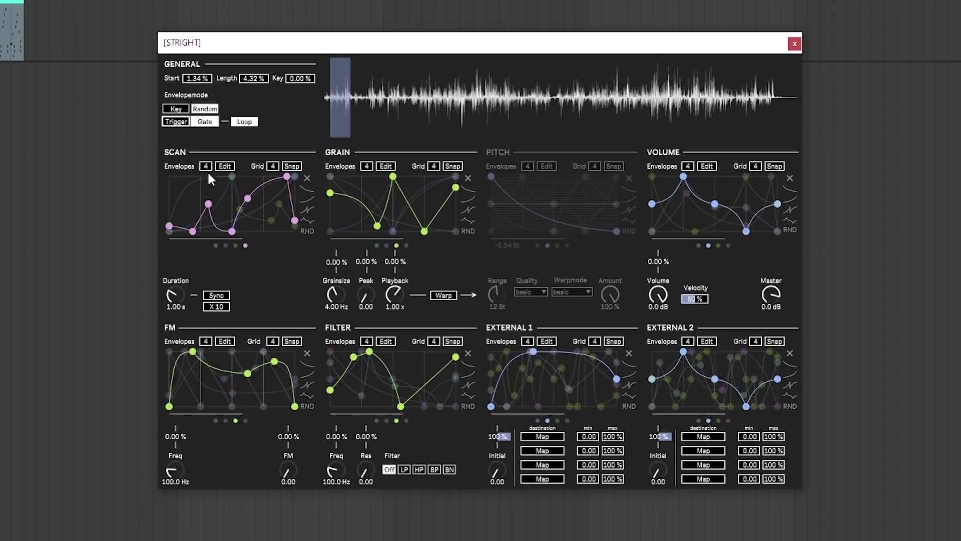
- Try 8 Scan envelopes and return to 4, and sync the scan duration to tempo with a value of 8
left_click_drag(206, 166, 206, 153)
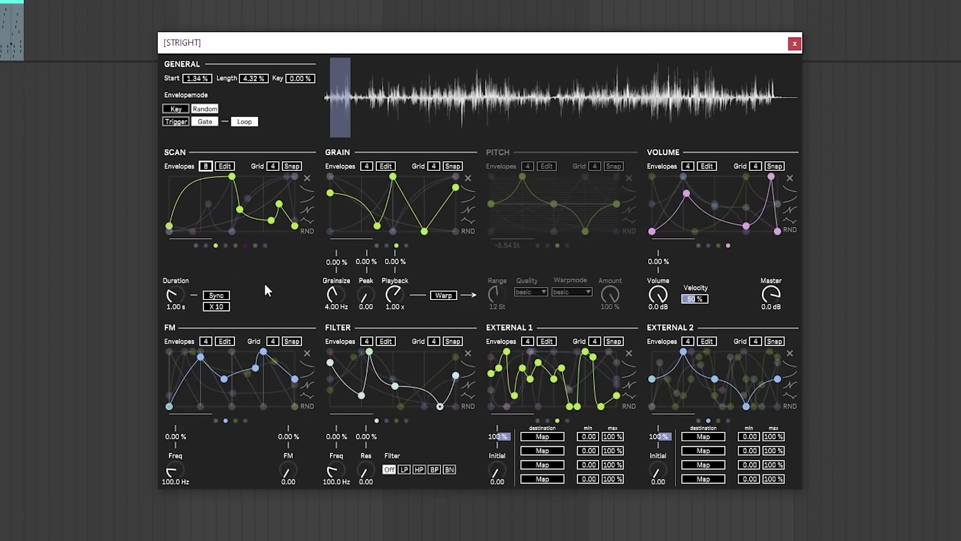
left_click_drag(208, 167, 207, 183)
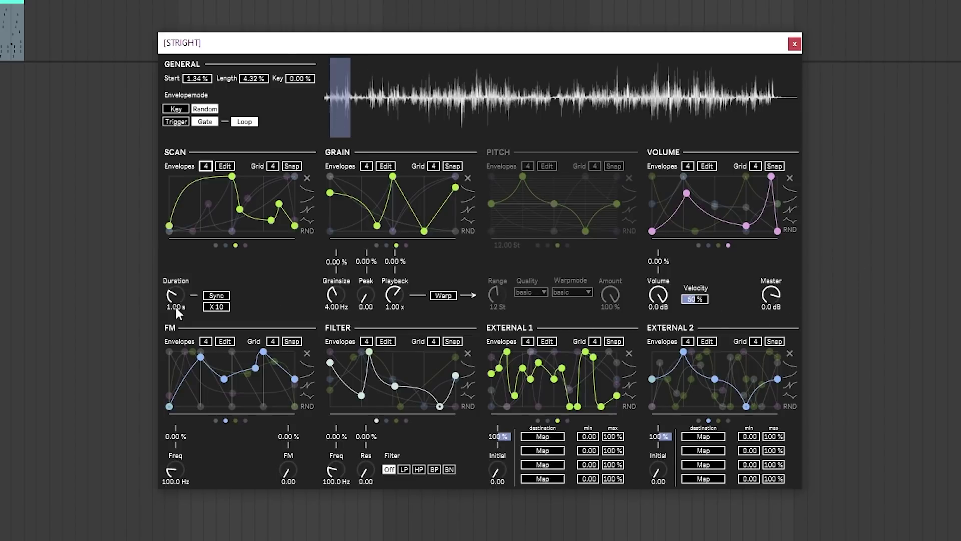
left_click(219, 297)
left_click_drag(181, 295, 176, 265)
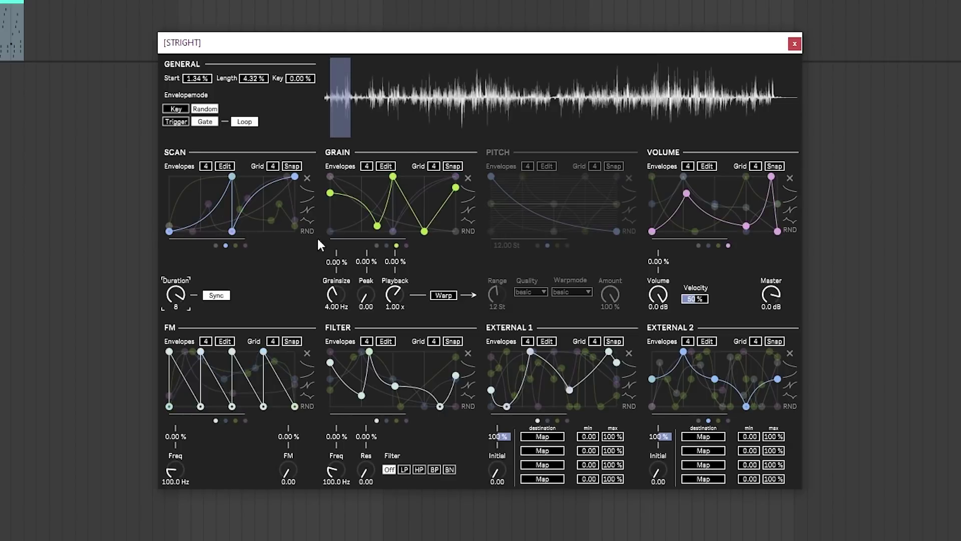
- Reduce the Scan section to 2 envelopes, the second with a falling curve, and set the scan duration to 4
left_click(308, 190)
left_click(216, 245)
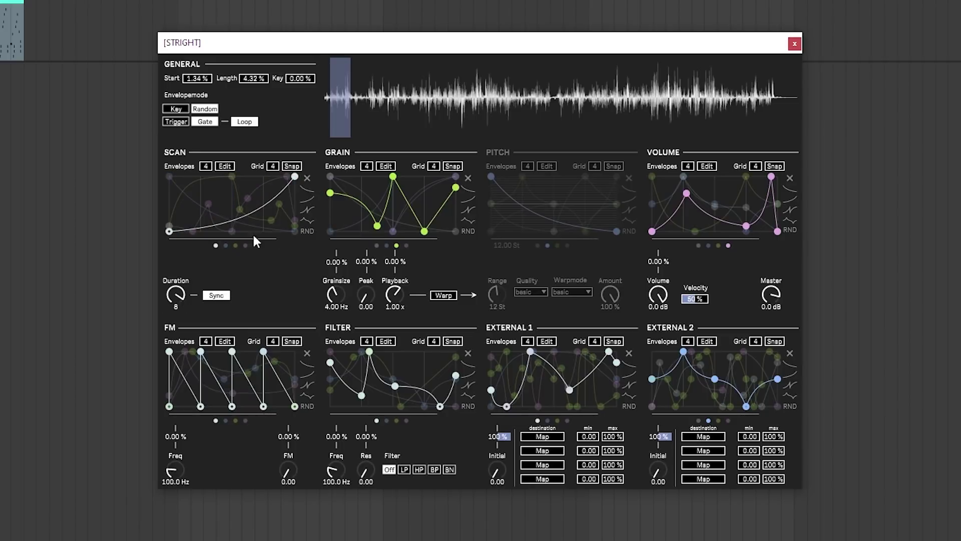
left_click(235, 244)
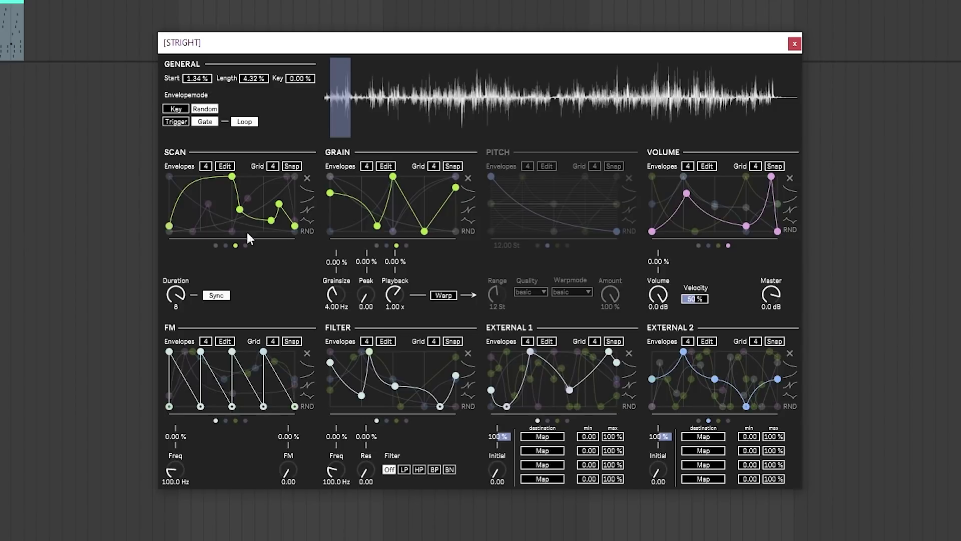
left_click_drag(205, 166, 205, 180)
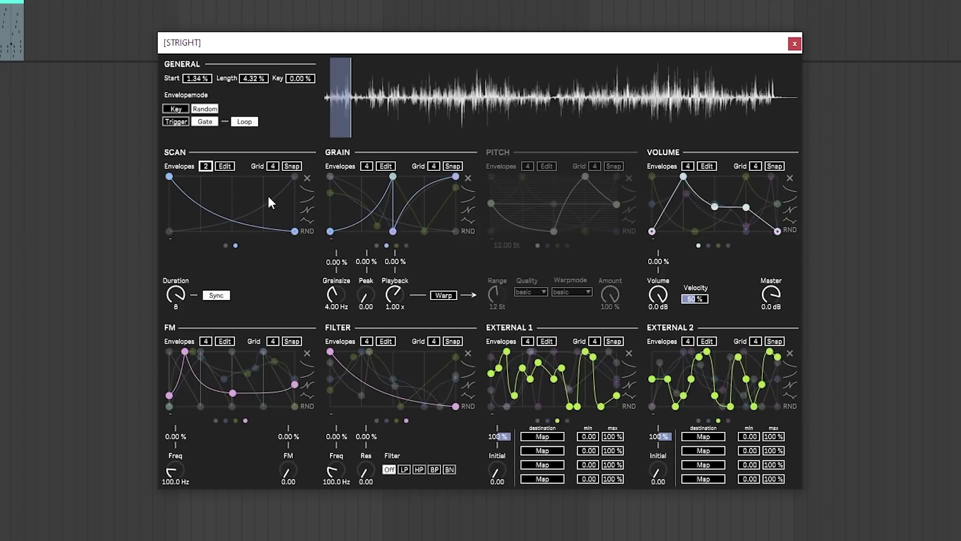
left_click_drag(178, 297, 178, 303)
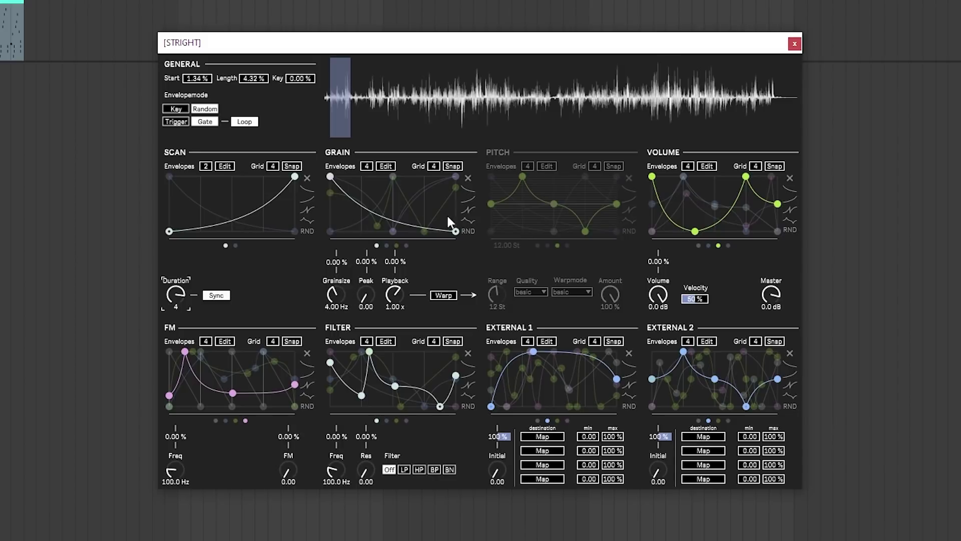
- Reduce the Grain section to 1 envelope, and set the grain size to 1.31 Hz and the peak to 0.56
left_click_drag(366, 169, 366, 192)
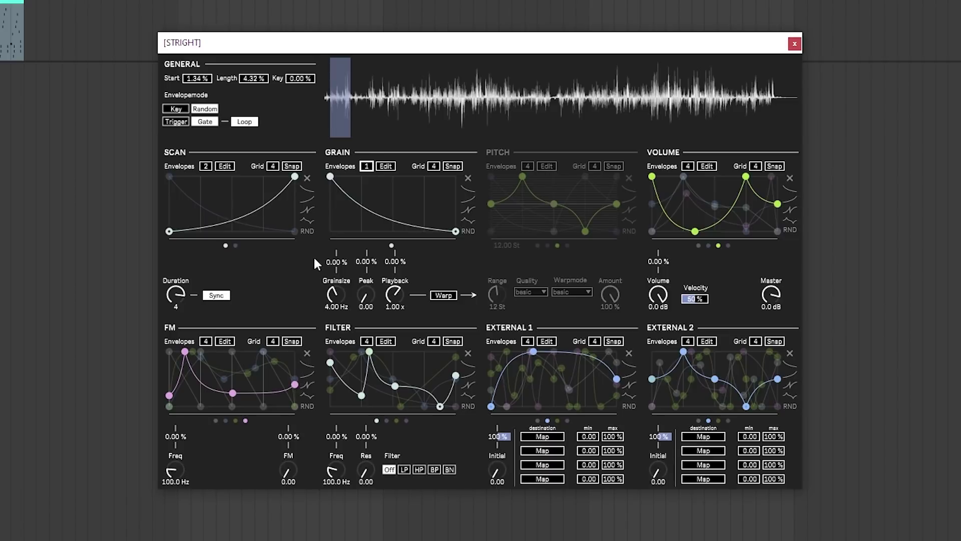
mouse_move(335, 294)
left_mouse_down()
mouse_move(336, 270)
mouse_move(336, 314)
mouse_move(335, 273)
mouse_move(335, 299)
mouse_move(366, 280)
mouse_move(335, 303)
left_mouse_up()
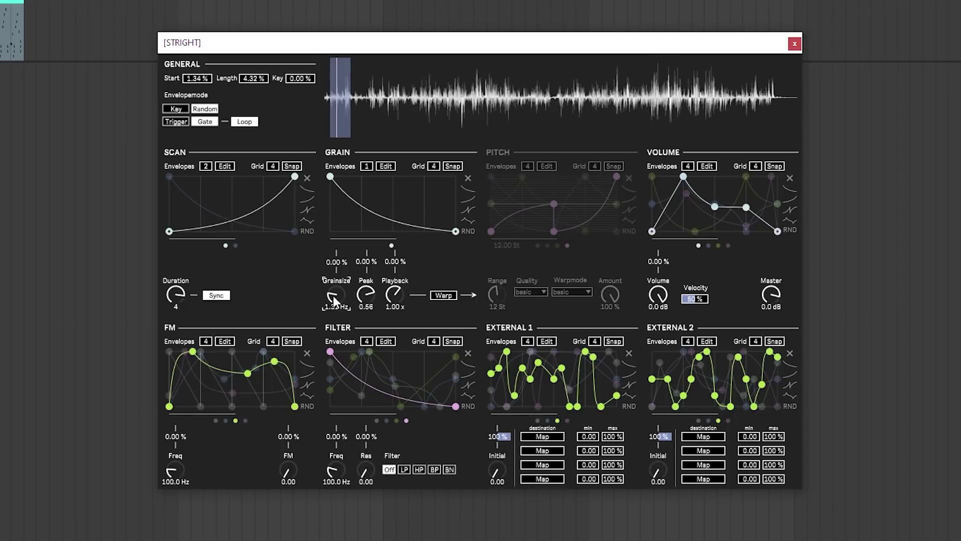
- Try a grain playback rate of 0.62 x with Warp enabled, and restore both settings
mouse_move(394, 295)
left_mouse_down()
mouse_move(394, 283)
mouse_move(399, 310)
left_mouse_up()
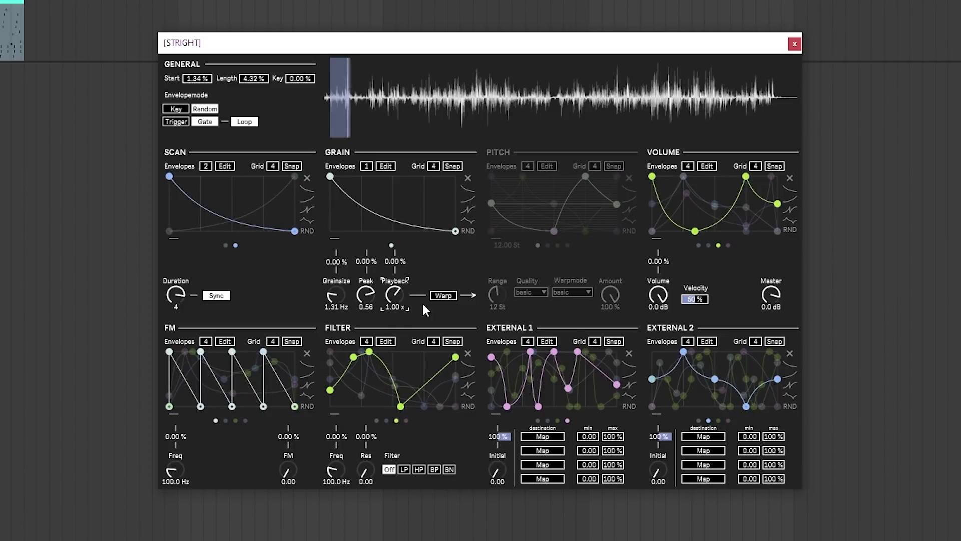
left_click(443, 296)
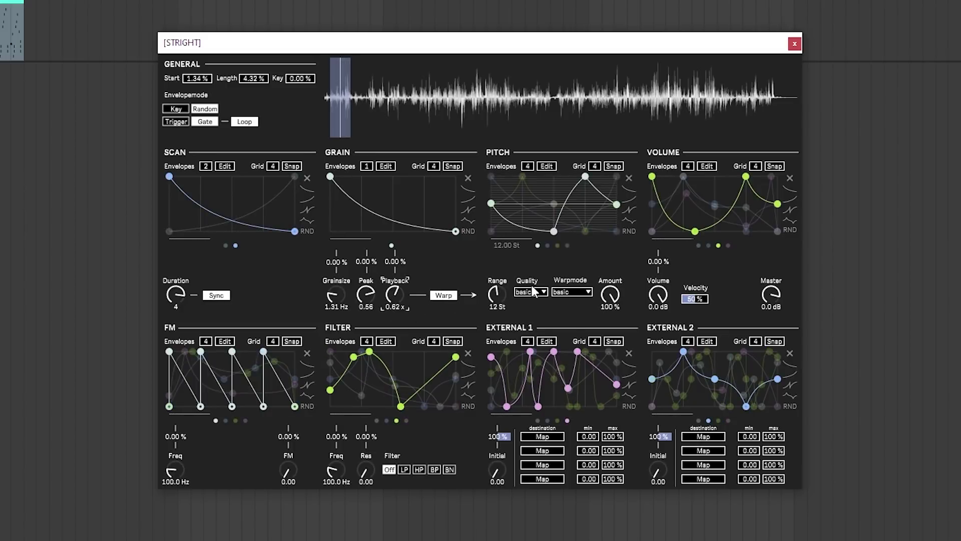
left_click(443, 295)
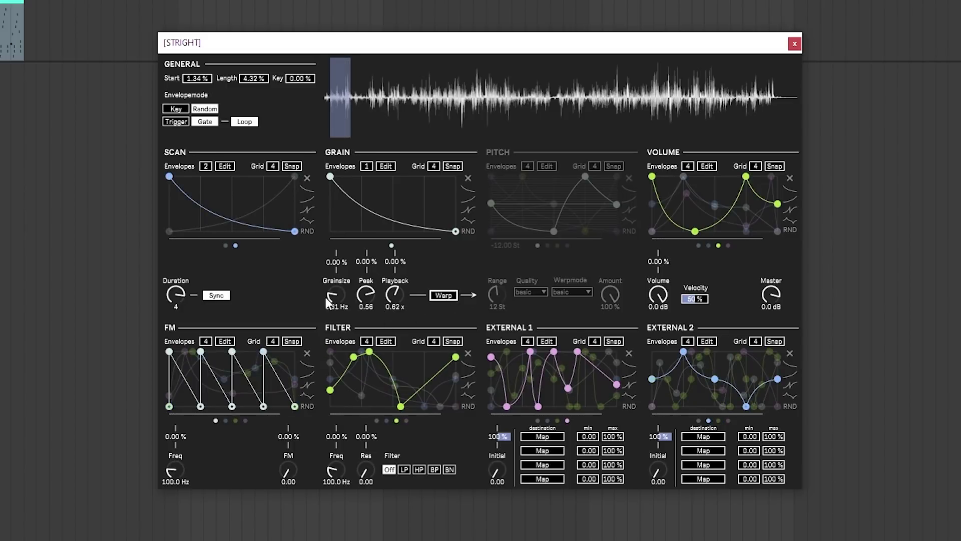
double_click(400, 291)
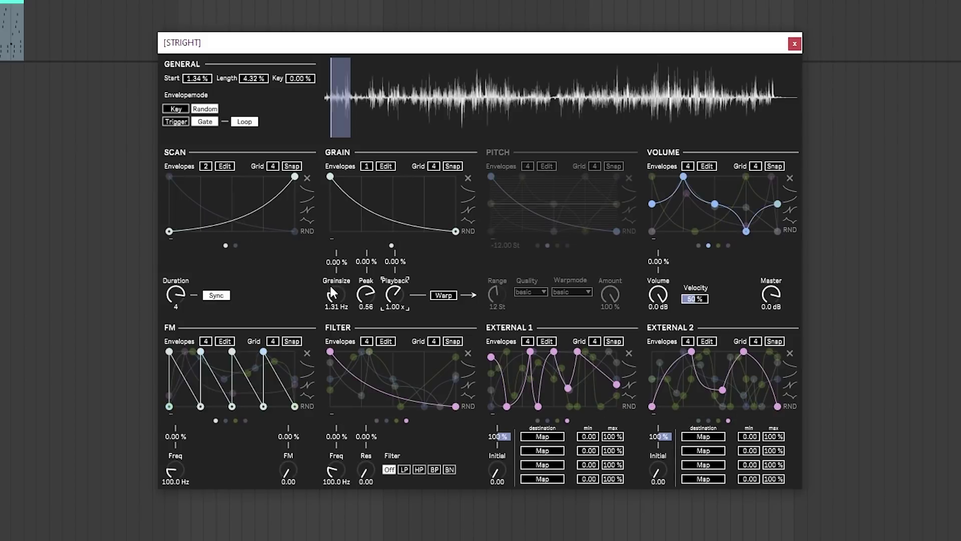
- Set the grain size to 47.3 Hz with negative envelope modulation, and modulate the peak by about 72 %
left_click_drag(335, 261, 337, 221)
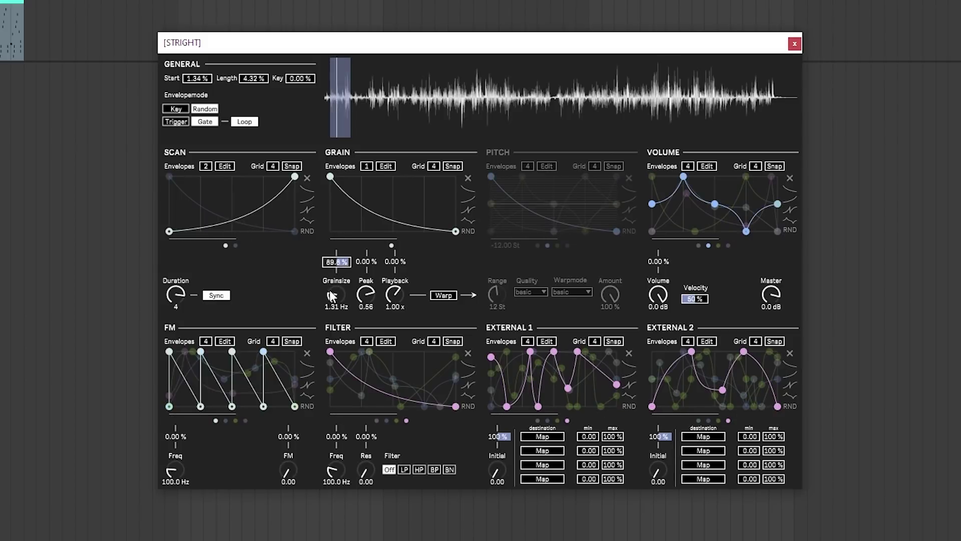
left_click_drag(337, 221, 339, 251)
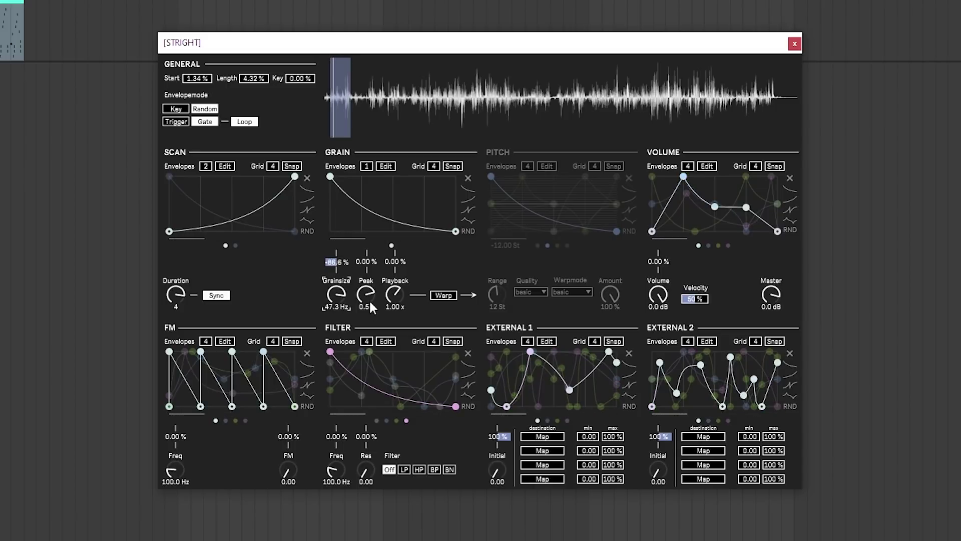
left_click_drag(362, 260, 363, 224)
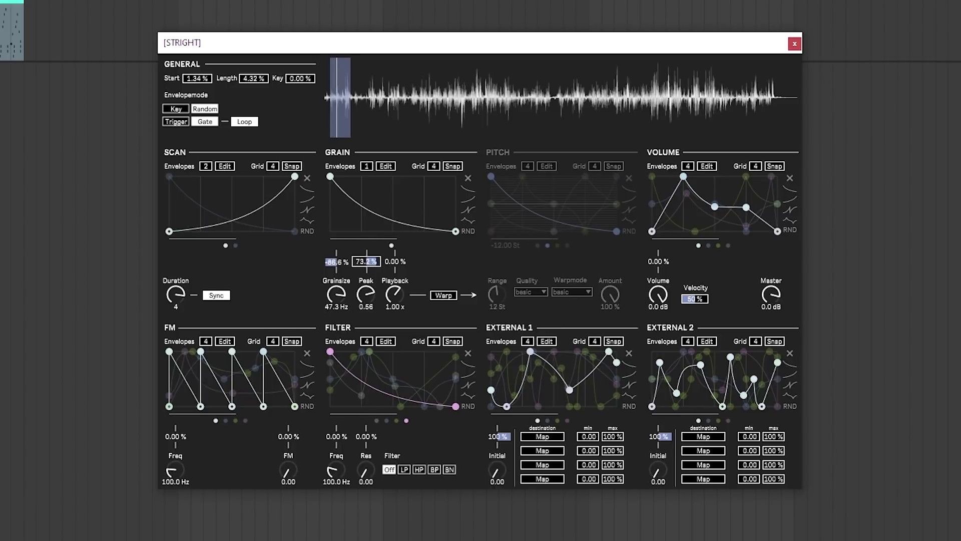
- Try several randomized shapes for the Grain envelope
left_click(469, 231)
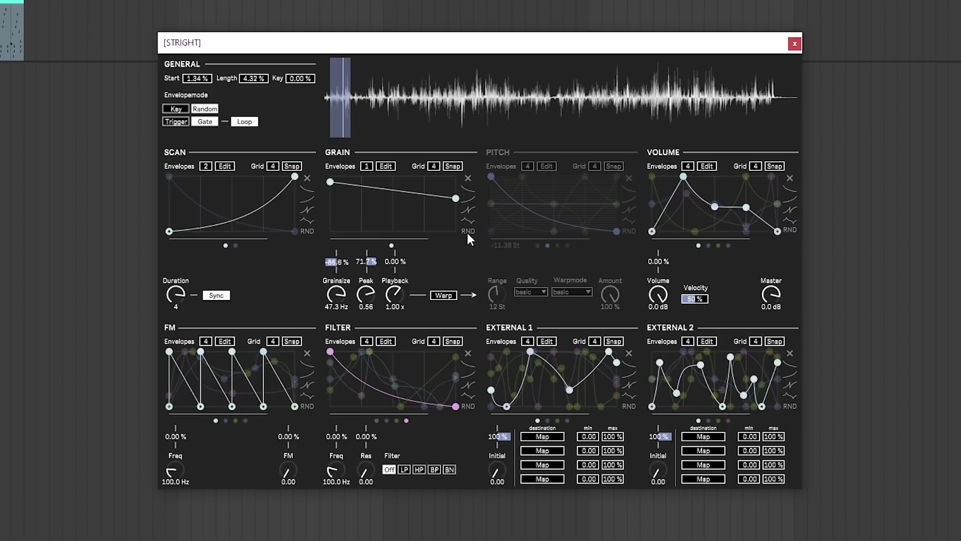
left_click(467, 230)
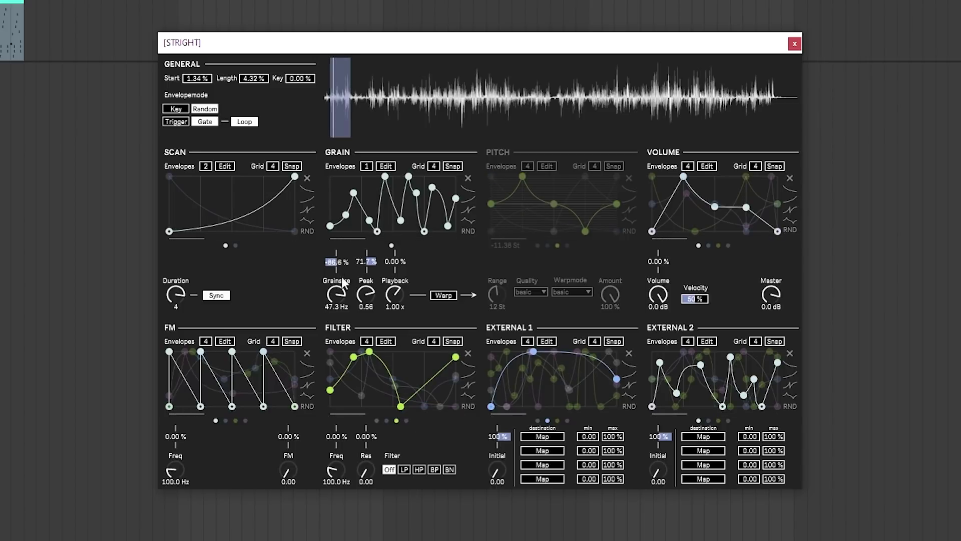
left_click(467, 230)
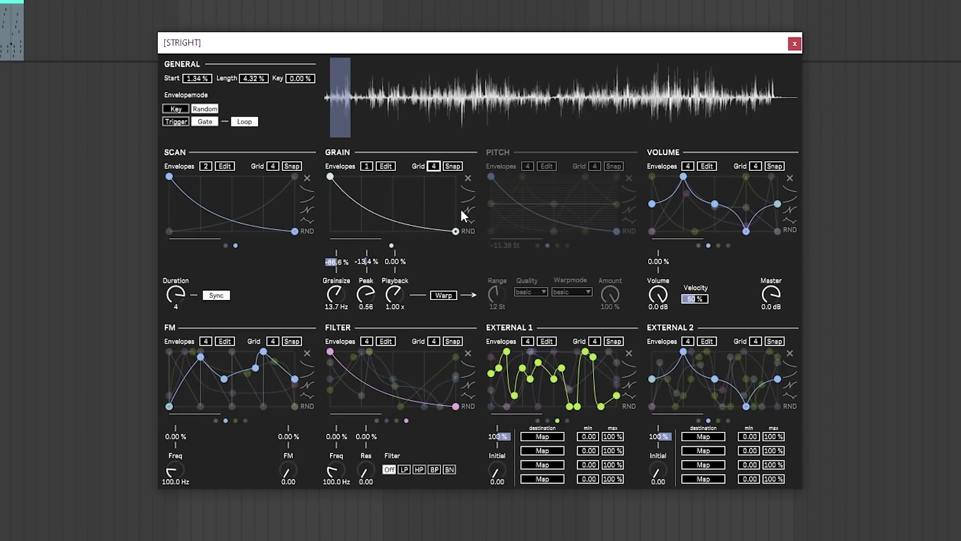
- Increase the Grain section to 3 envelopes and give the added ones preset curve shapes
left_click(363, 168)
left_click_drag(364, 168, 364, 155)
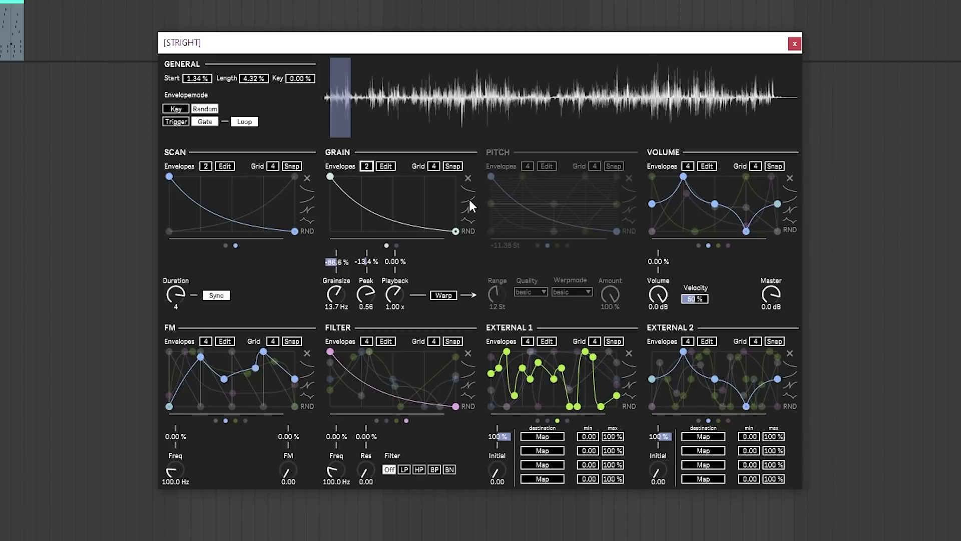
left_click(470, 205)
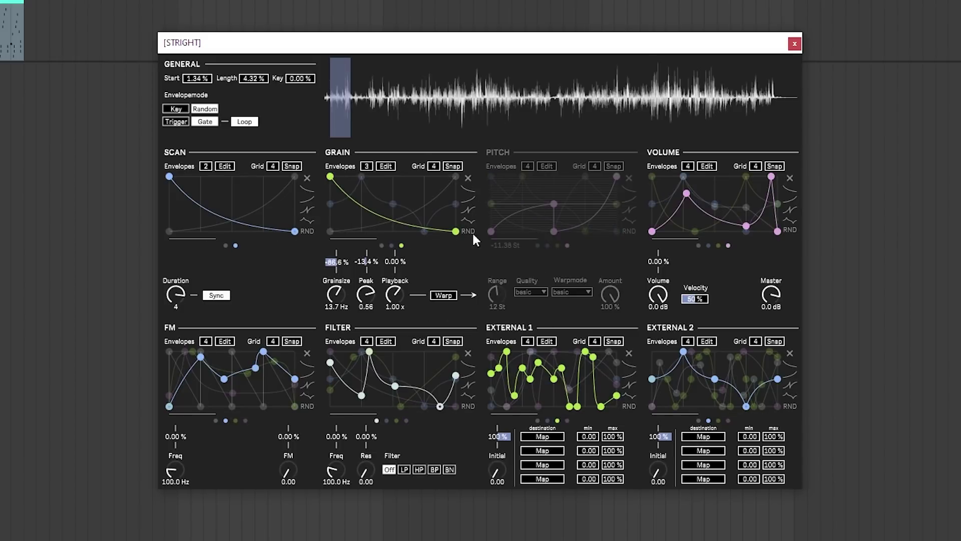
- Enable Warp and reduce the Pitch section to a single envelope with a falling curve
left_click(454, 298)
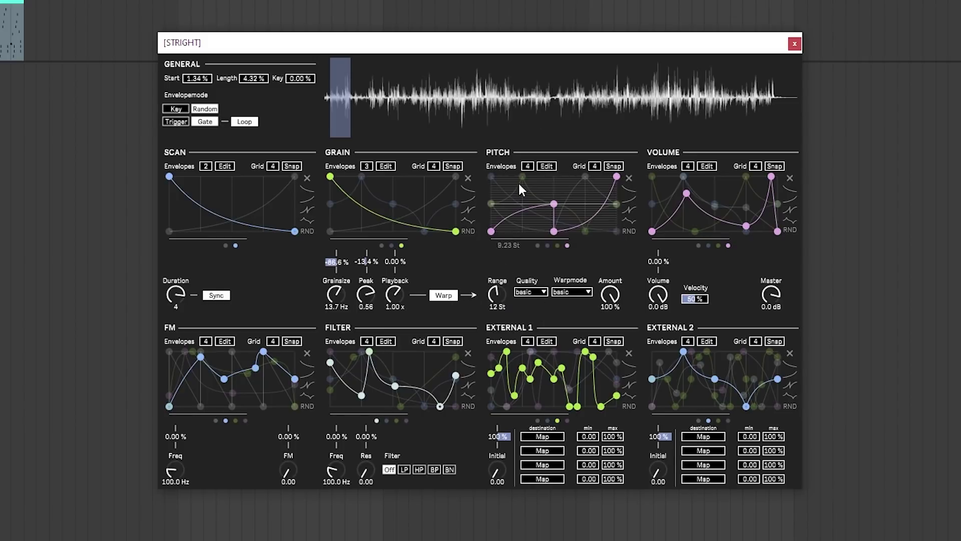
left_click_drag(528, 166, 533, 181)
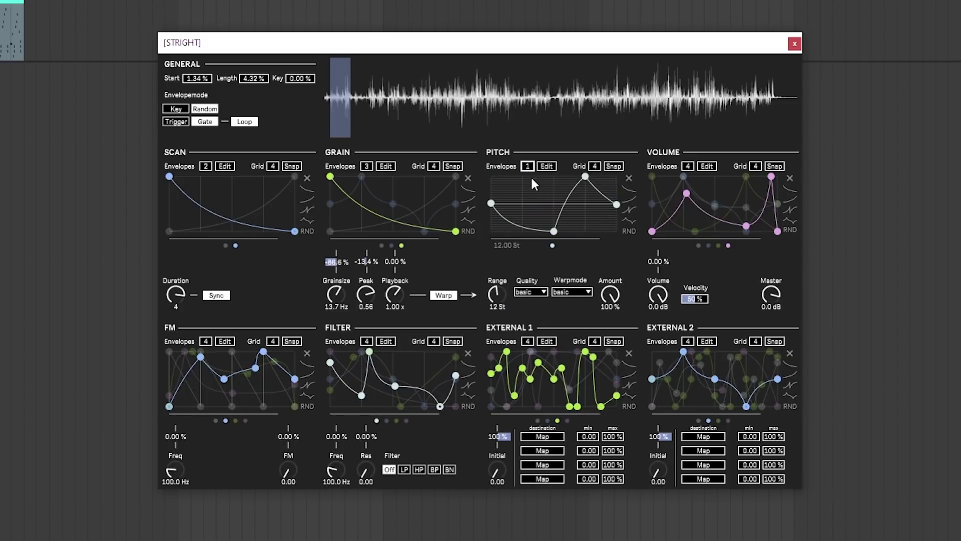
left_click(629, 192)
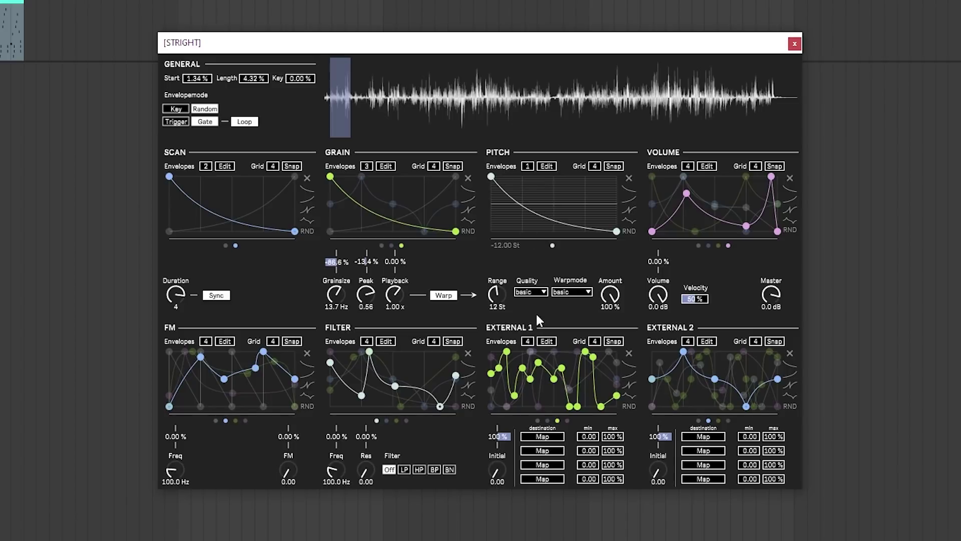
- Set the Pitch section's quality to better and its warp mode to rhythmic
left_click(531, 292)
left_click(531, 326)
left_click(581, 293)
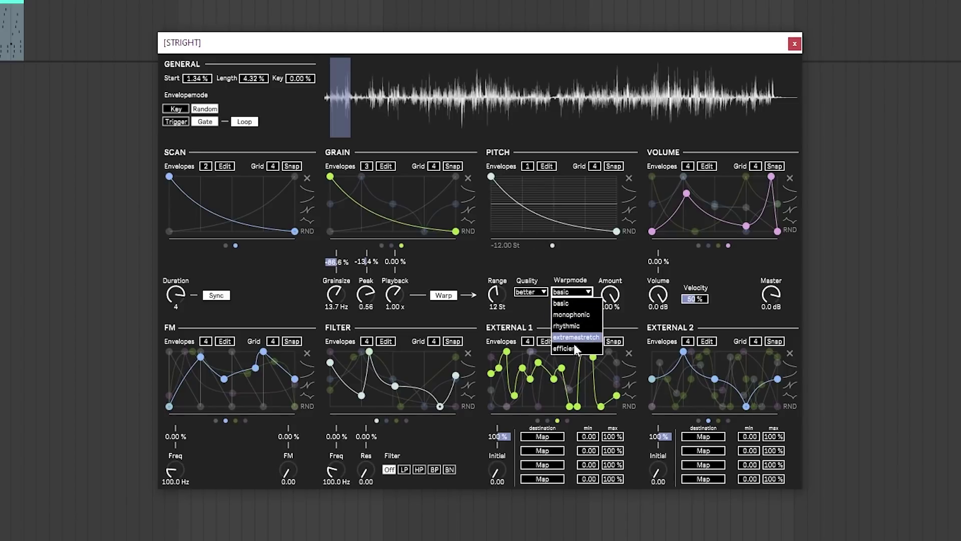
left_click(581, 326)
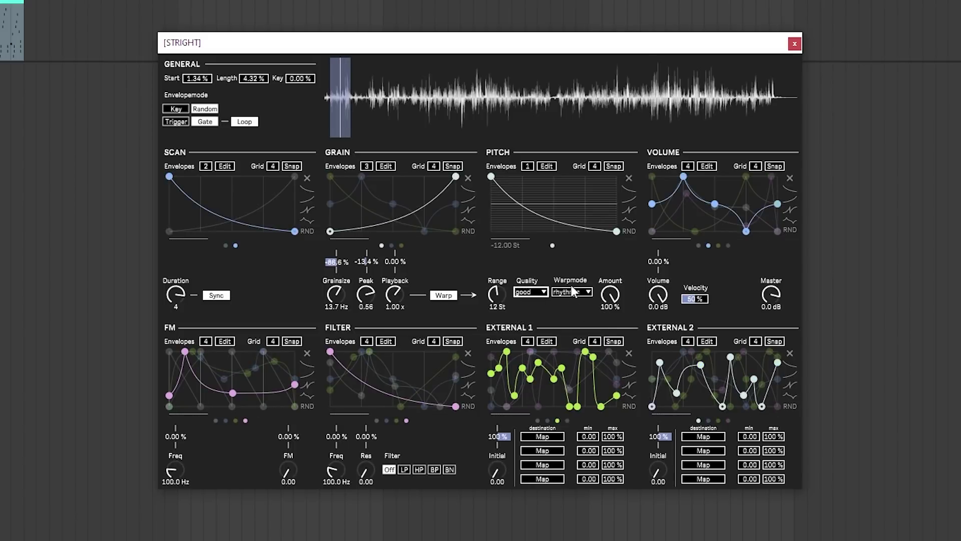
- Shorten the synced scan duration to 1.5
left_click_drag(170, 309, 171, 316)
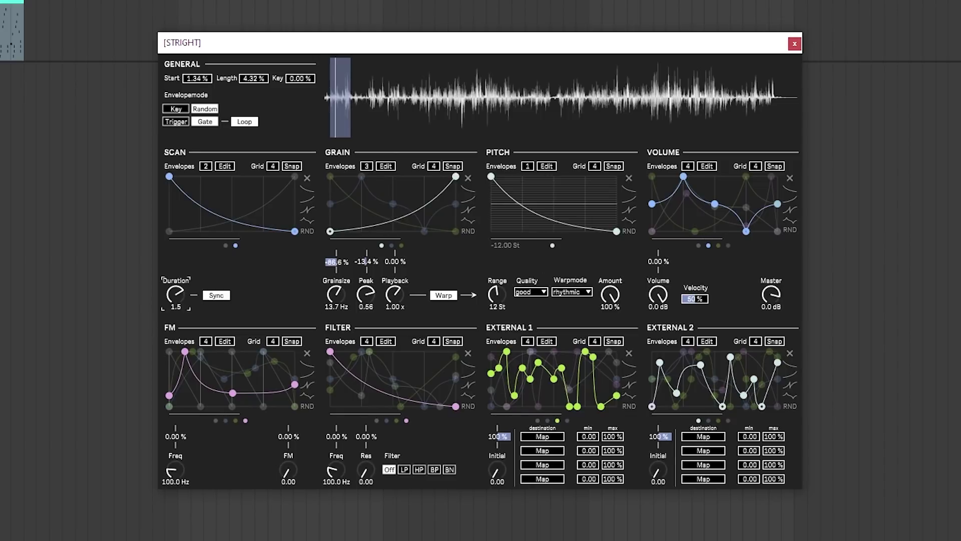
- Turn off Warp and reduce the FM section to a single envelope
left_click(443, 298)
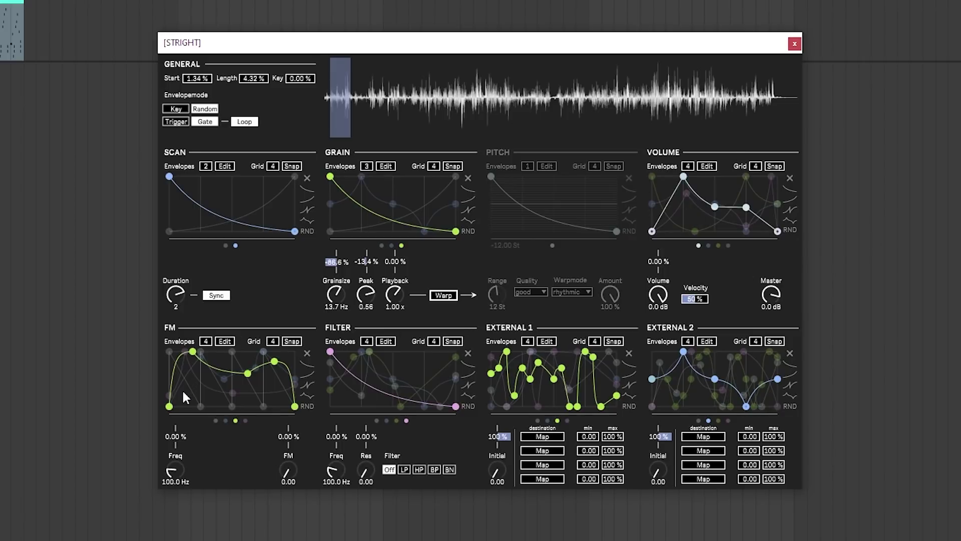
left_click_drag(206, 341, 206, 359)
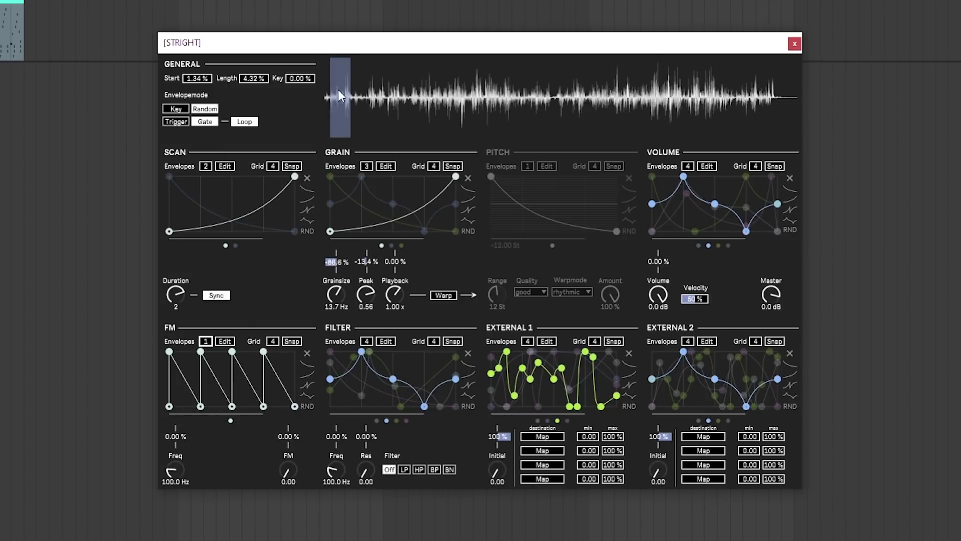
- Set the FM section's frequency to 1.00 Hz and FM amount to 89.76, and give its envelope a falling curve
mouse_move(289, 470)
left_mouse_down()
mouse_move(289, 443)
mouse_move(290, 473)
left_mouse_up()
mouse_move(176, 473)
left_mouse_down()
mouse_move(177, 445)
mouse_move(175, 455)
left_mouse_up()
left_click_drag(286, 470, 287, 437)
mouse_move(172, 478)
left_mouse_down()
mouse_move(171, 513)
mouse_move(175, 493)
left_mouse_up()
left_click(311, 371)
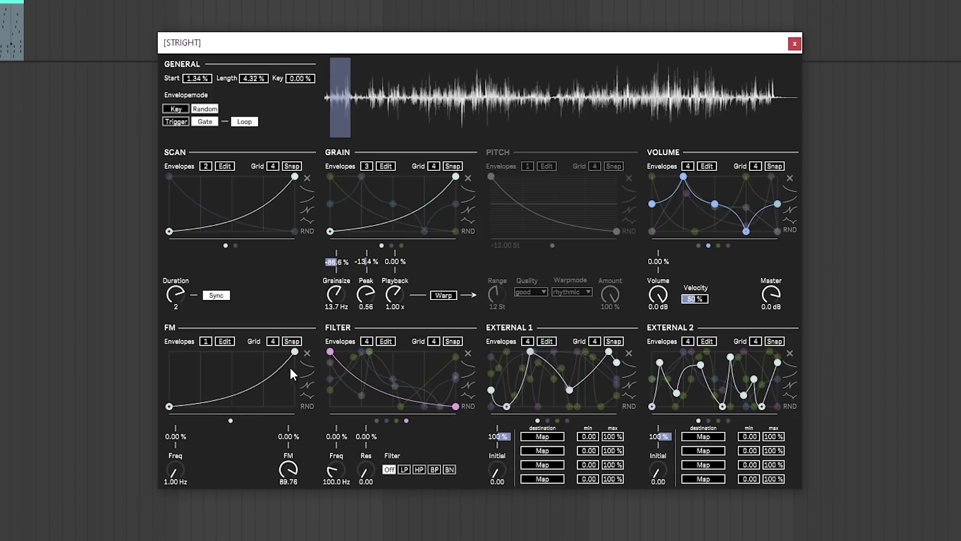
left_click(310, 375)
- Try envelope modulation of 100 % on the FM frequency and -100 % on the FM amount, and reset both to 0.00 %
left_click_drag(175, 440, 175, 395)
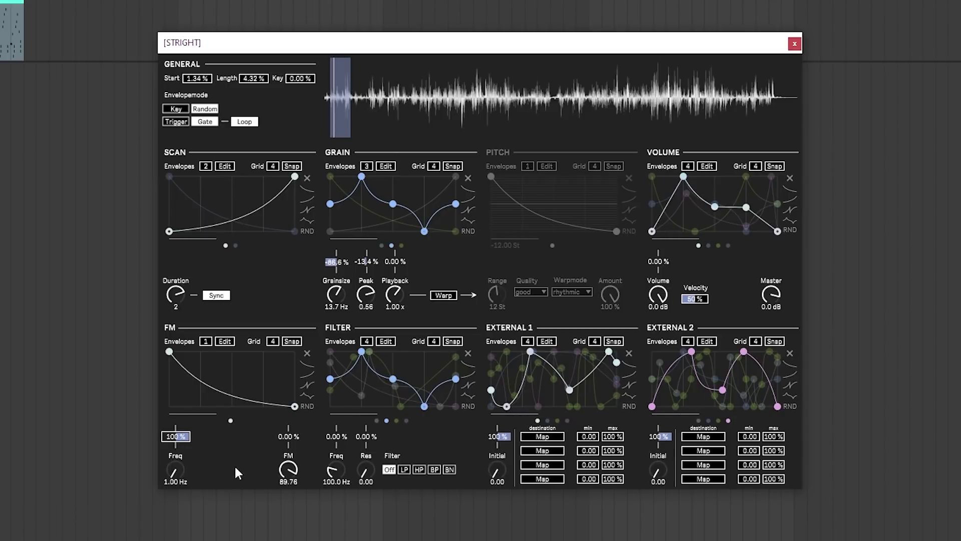
left_click_drag(289, 441, 242, 489)
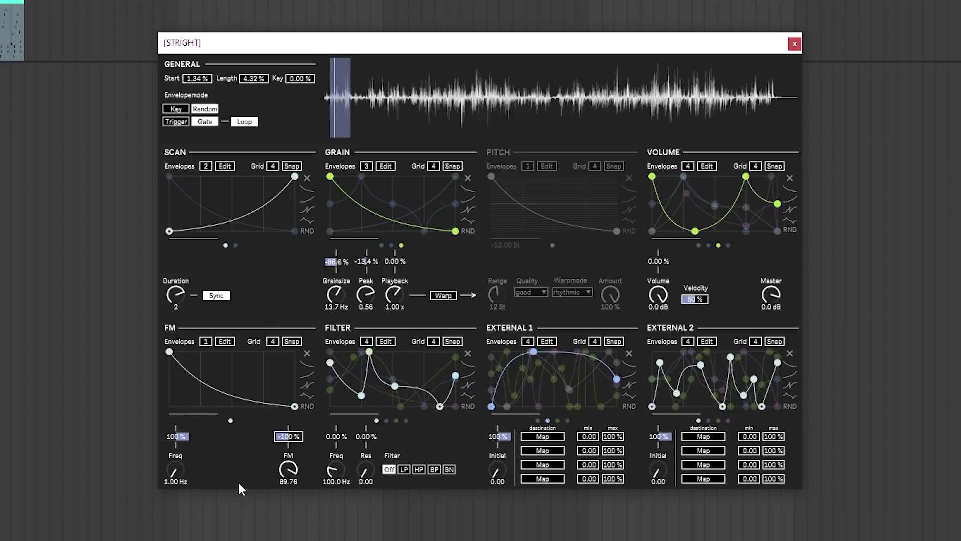
double_click(185, 436)
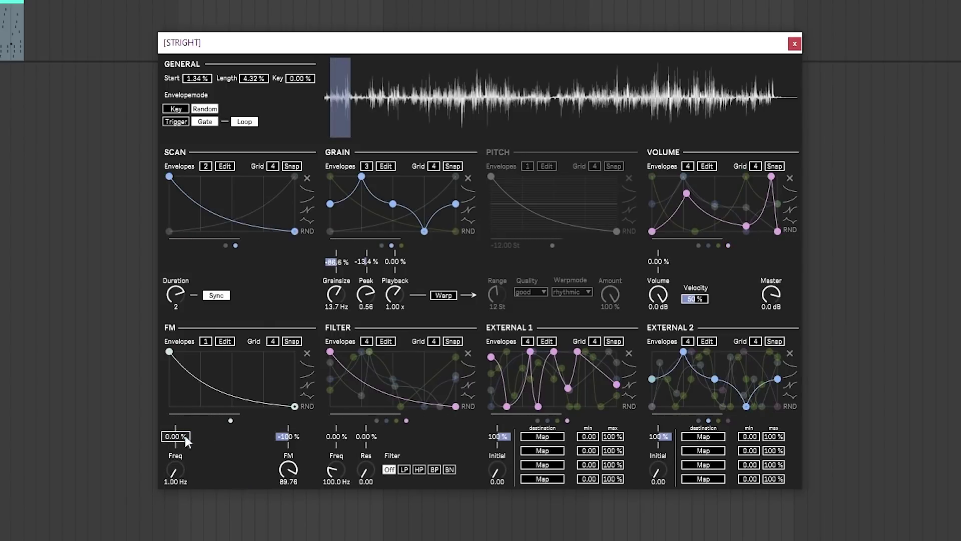
left_click(289, 436)
double_click(296, 437)
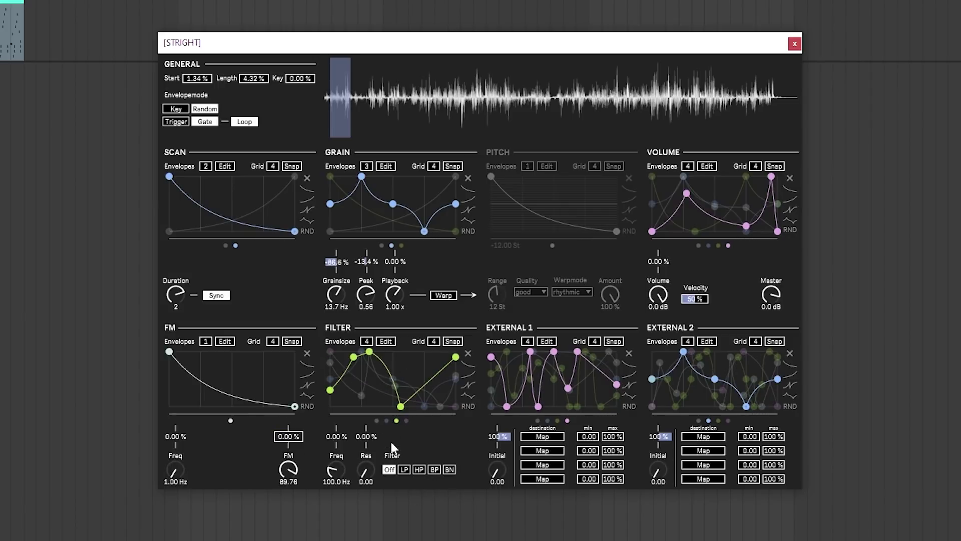
- Reduce the Filter section to a single envelope and randomise its shape
left_click_drag(368, 339, 368, 354)
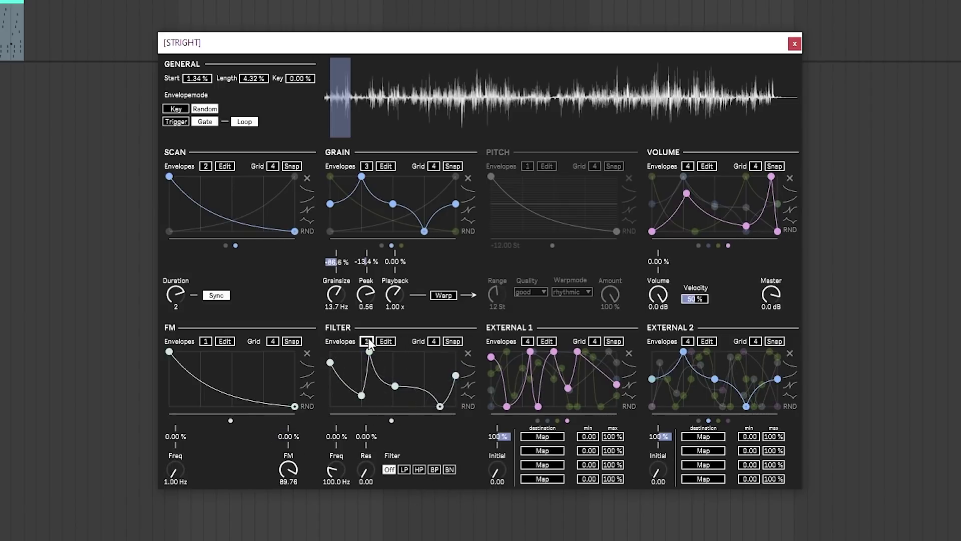
left_click(468, 399)
left_click(467, 399)
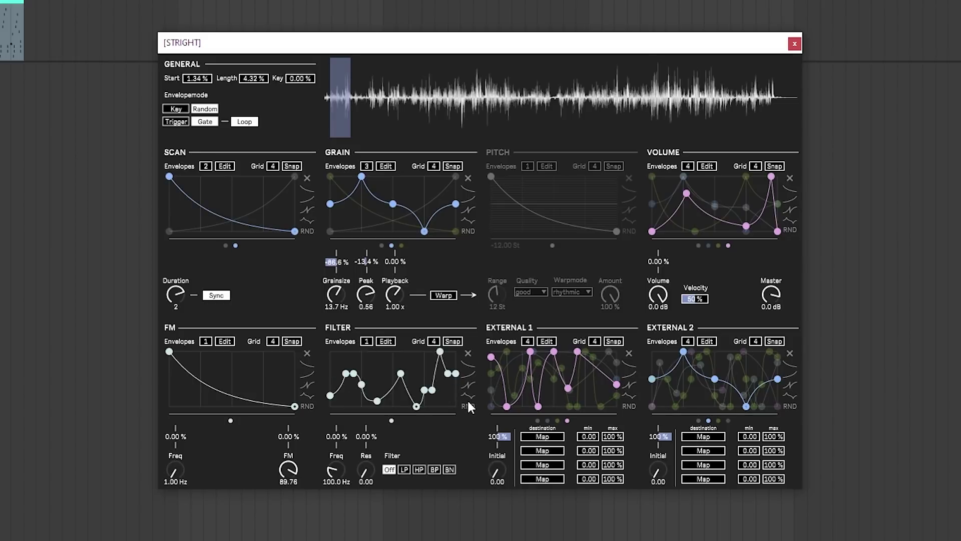
- Try the BN filter at 720 Hz with resonance 0.78 and 100 % frequency modulation
left_click(452, 469)
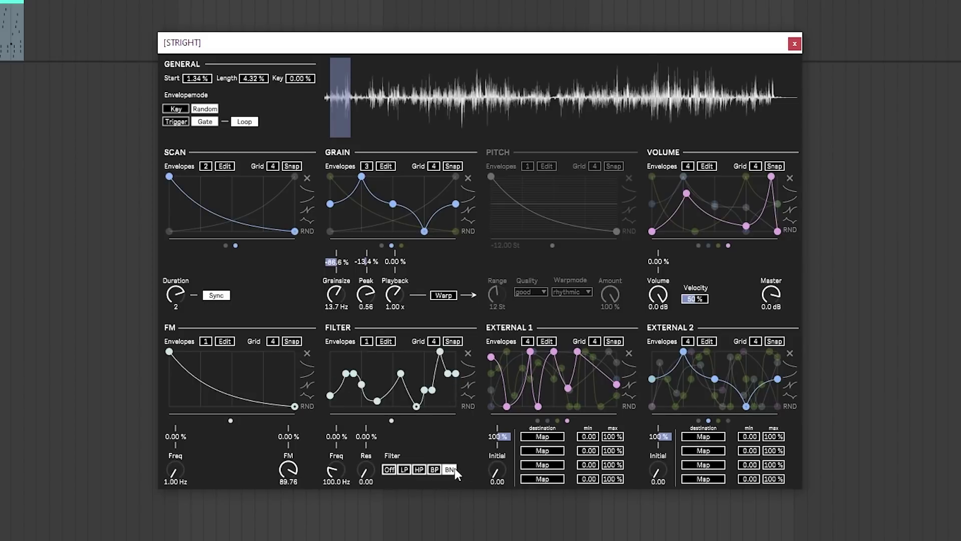
left_click_drag(366, 469, 366, 436)
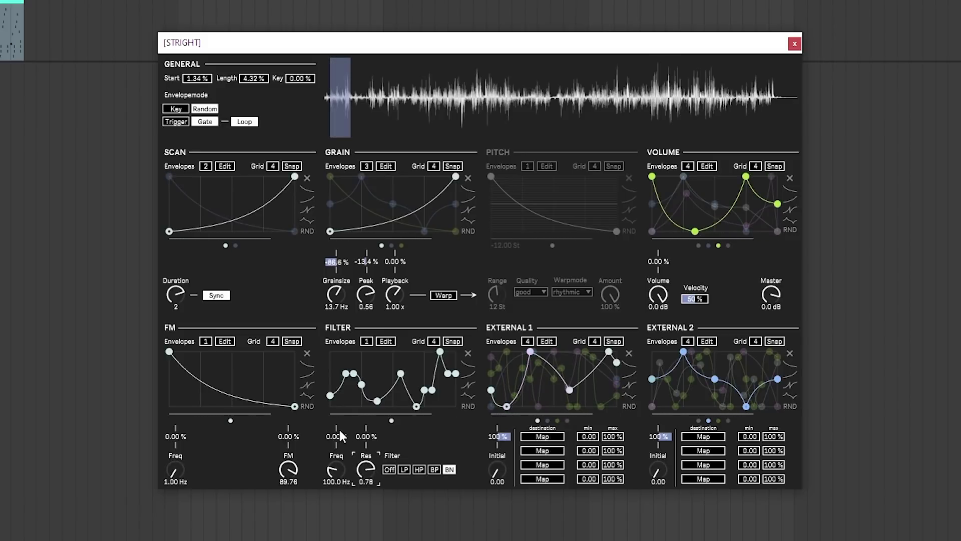
left_click_drag(337, 434, 336, 388)
left_click_drag(342, 463, 342, 449)
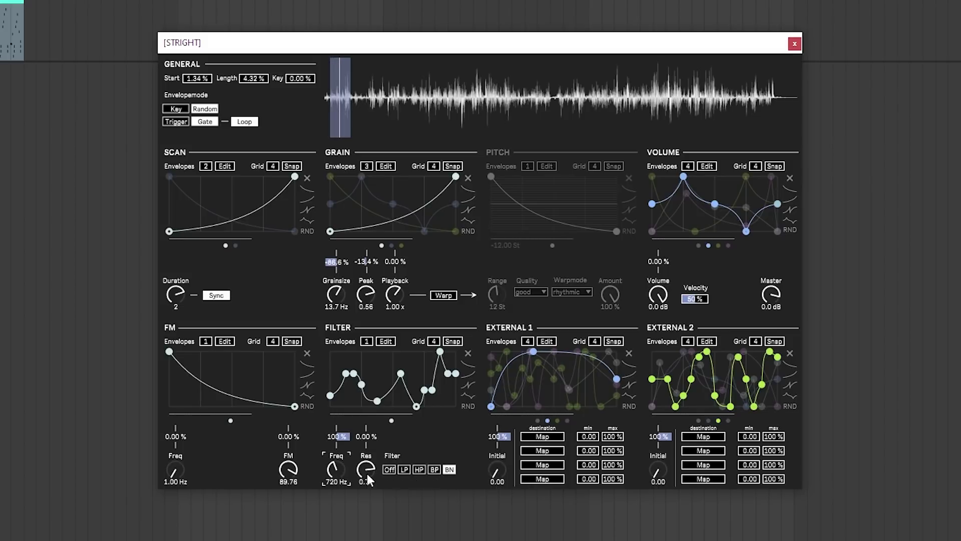
- Switch to the BP filter at 7.10 kHz with resonance 0.59 and -100 % frequency modulation
left_click_drag(341, 434, 334, 484)
left_click(429, 469)
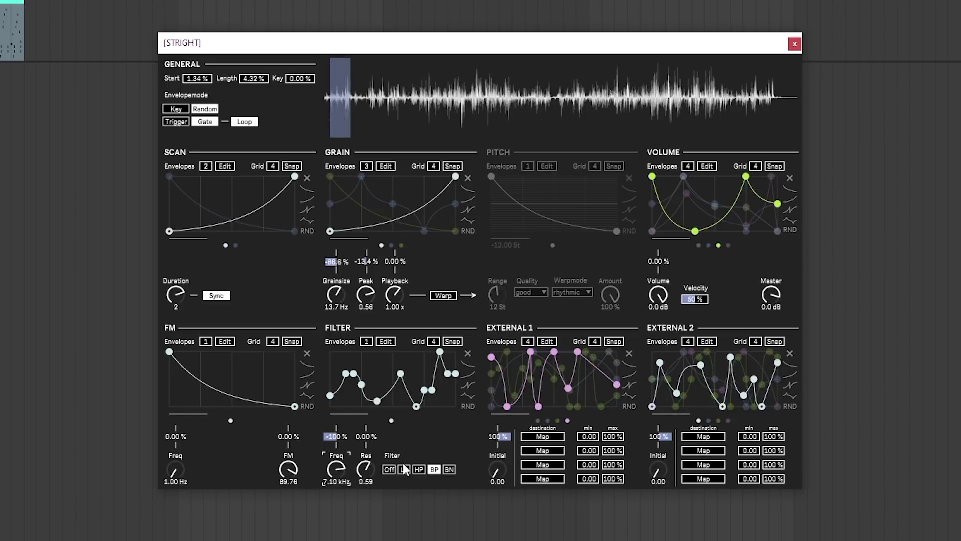
- Turn the filter off and reset its frequency modulation to 0.00 %
left_click(389, 471)
double_click(333, 436)
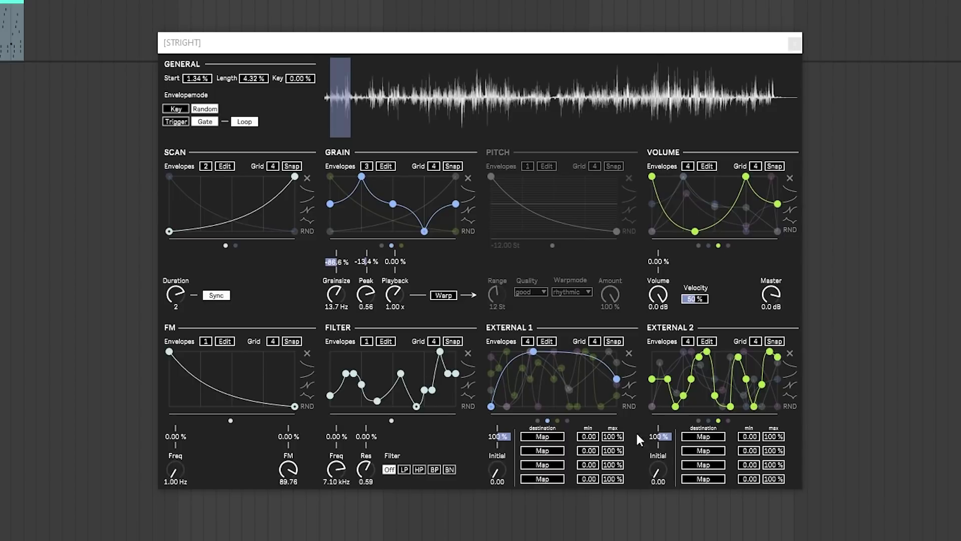
- Select External 1's first envelope and reduce the section to a single envelope
left_click(537, 421)
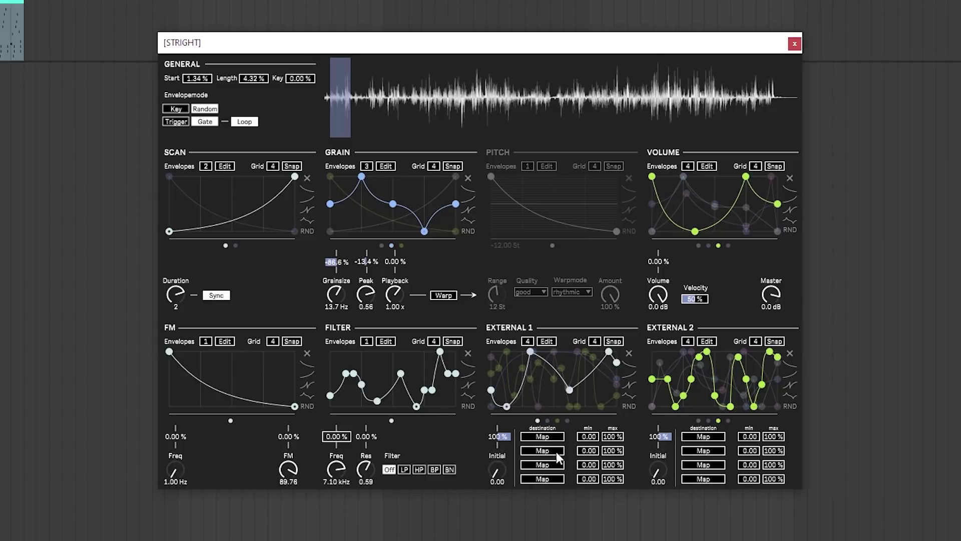
left_click_drag(528, 341, 531, 346)
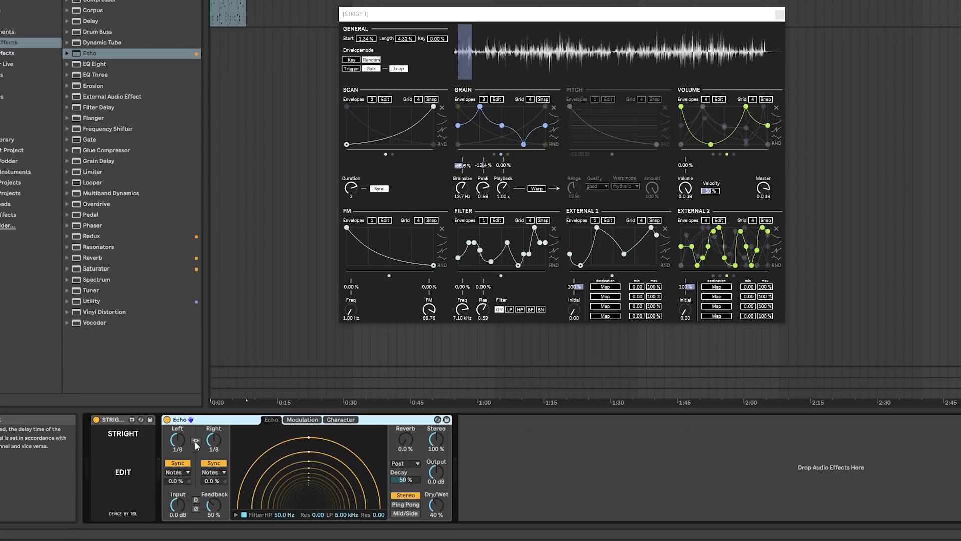
- Set Echo's left and right delays to linked, unsynced time and map the left time to External 1's first destination
left_click(181, 463)
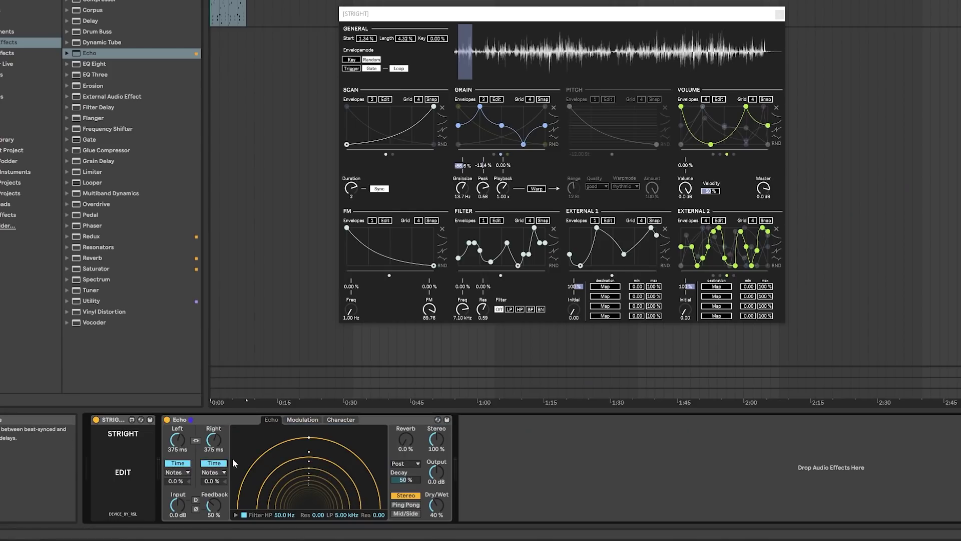
left_click(195, 441)
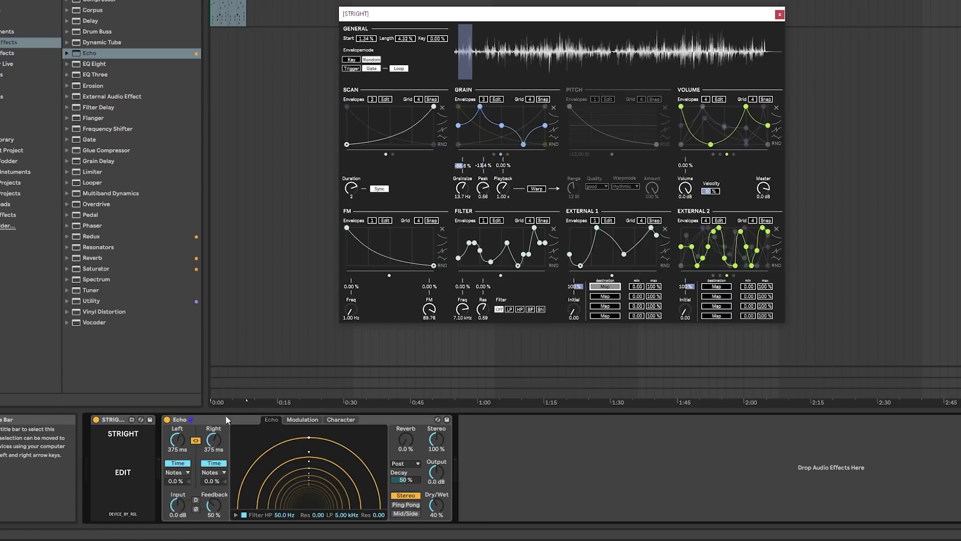
left_click(178, 440)
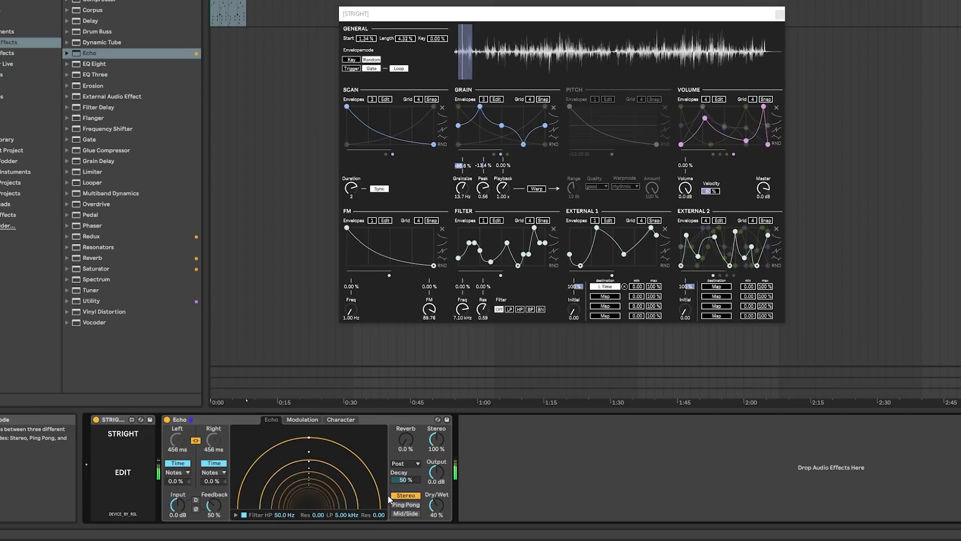
- Map Echo's Feedback to External 2's first destination, Reverb level to External 1's second and reverb Decay to External 2's third
left_click(719, 286)
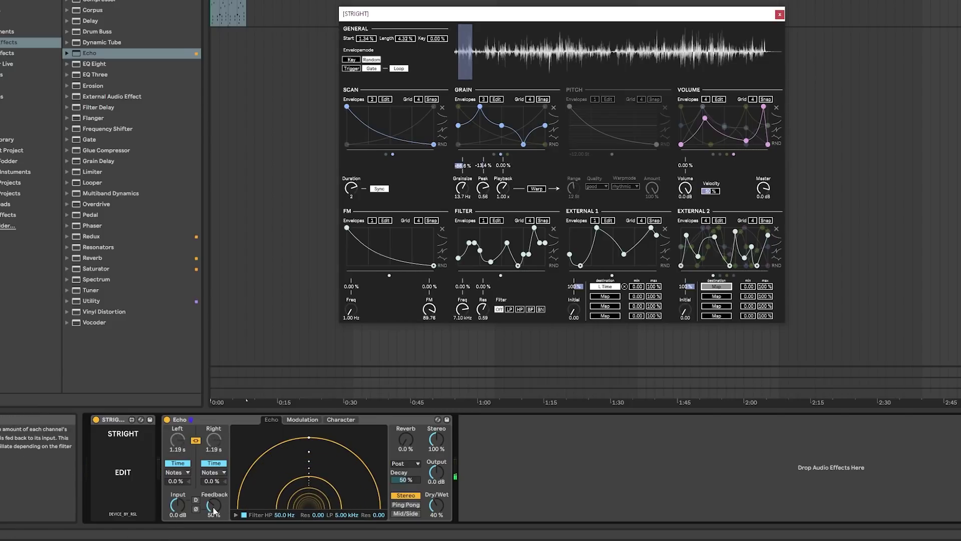
left_click(214, 506)
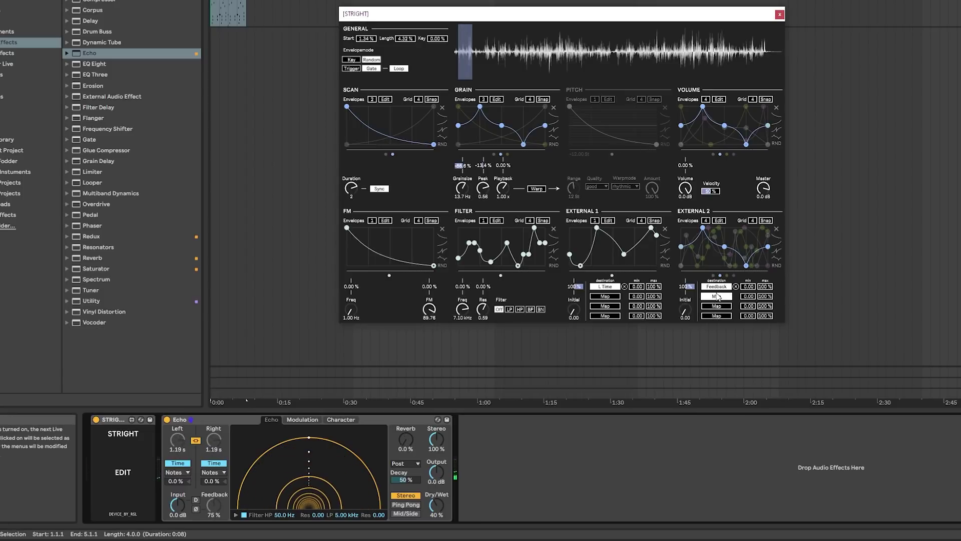
left_click(611, 297)
left_click(405, 439)
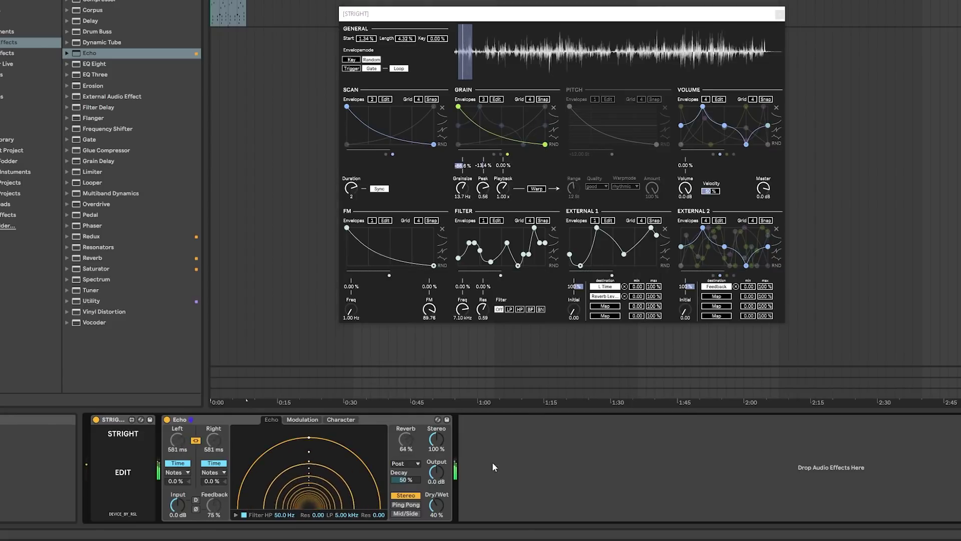
left_click(717, 306)
left_click(405, 479)
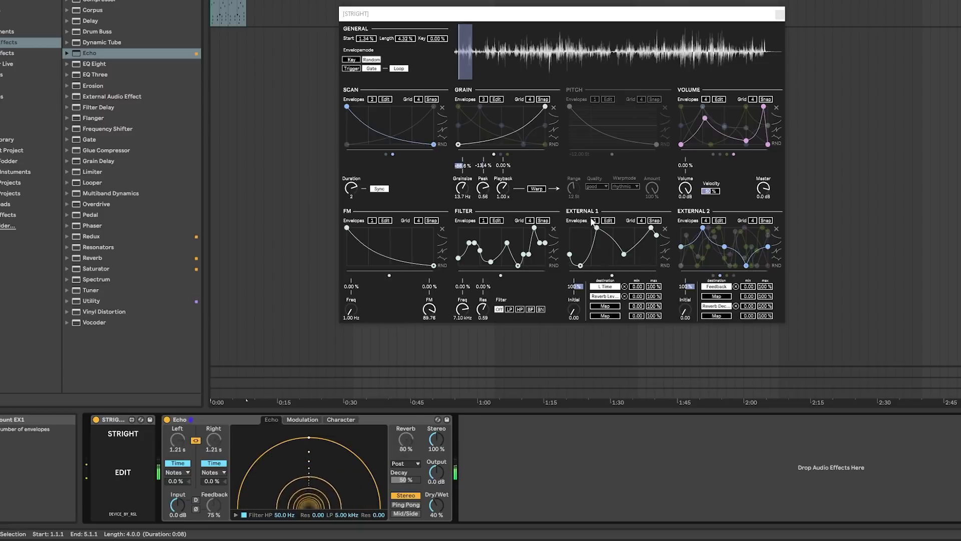
- Increase External 1 to 4 envelopes and randomise the shape of each one
left_click_drag(595, 220, 594, 204)
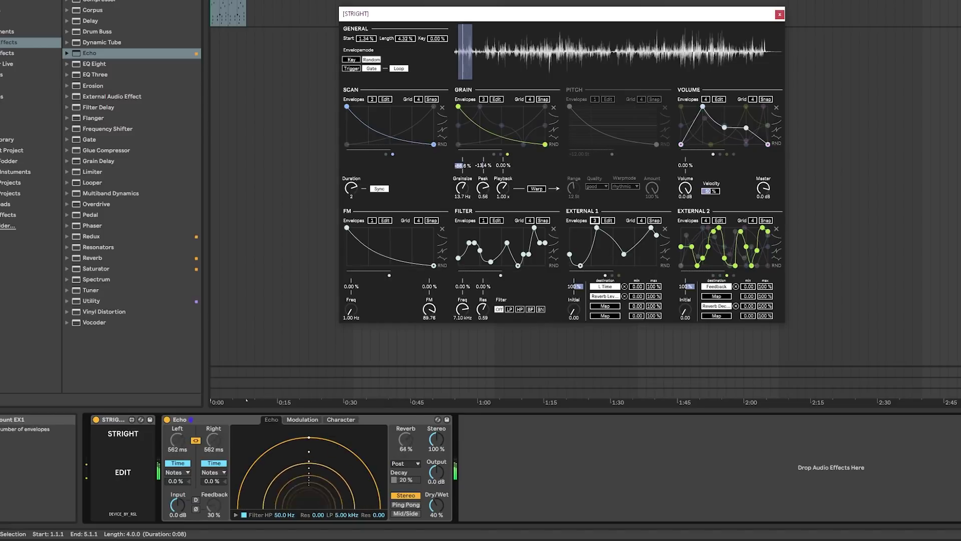
left_click(666, 266)
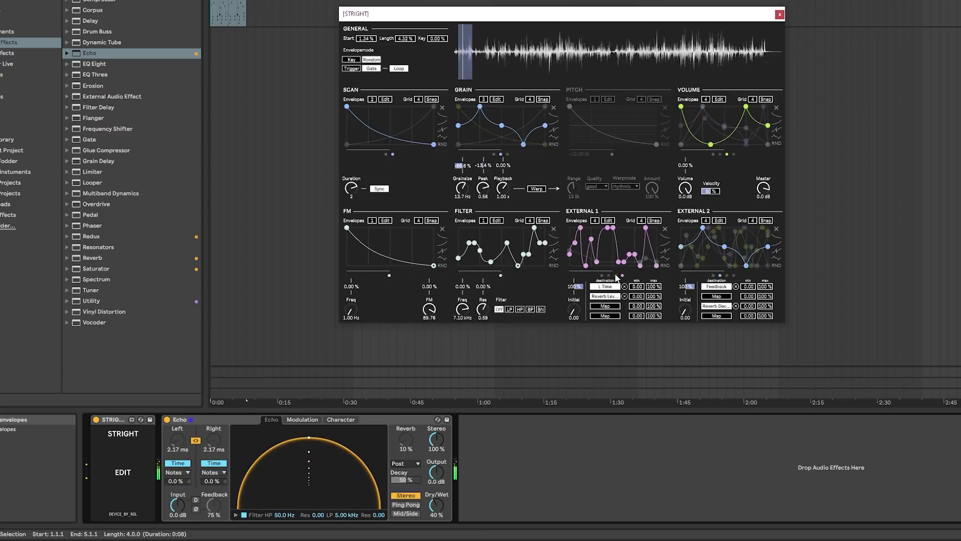
left_click(615, 275)
left_click(665, 267)
left_click(608, 275)
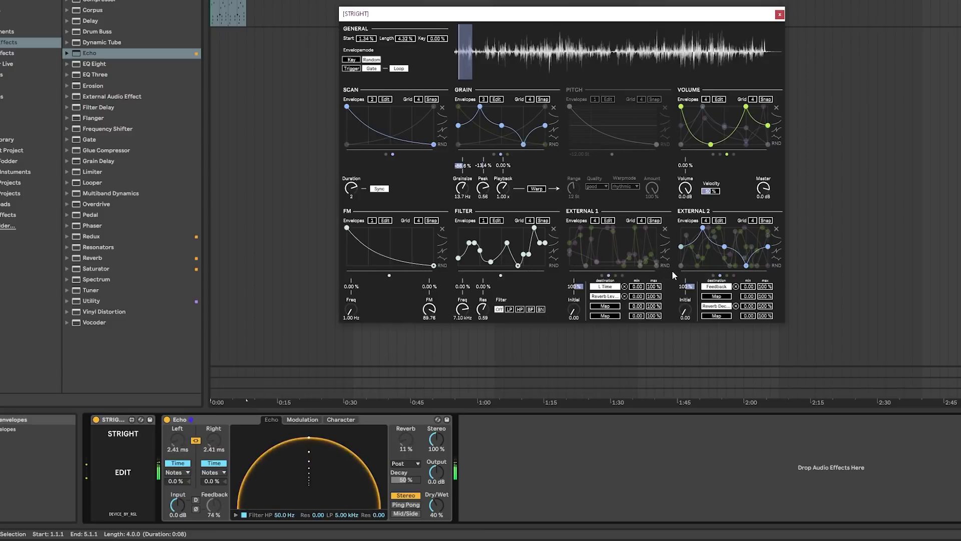
left_click(666, 266)
left_click(602, 275)
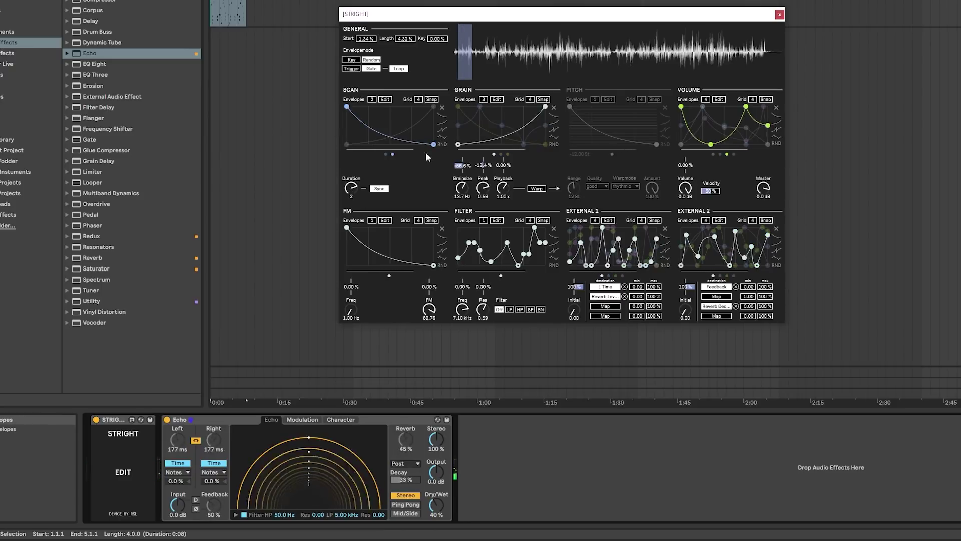
- Randomise the Scan section's second envelope and raise the synced scan duration to 16
left_click(443, 144)
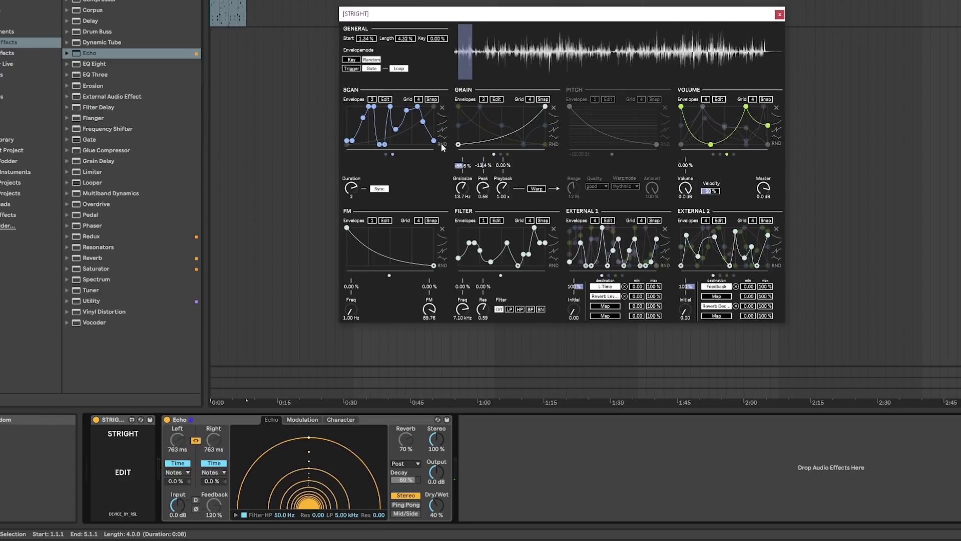
left_click(356, 179)
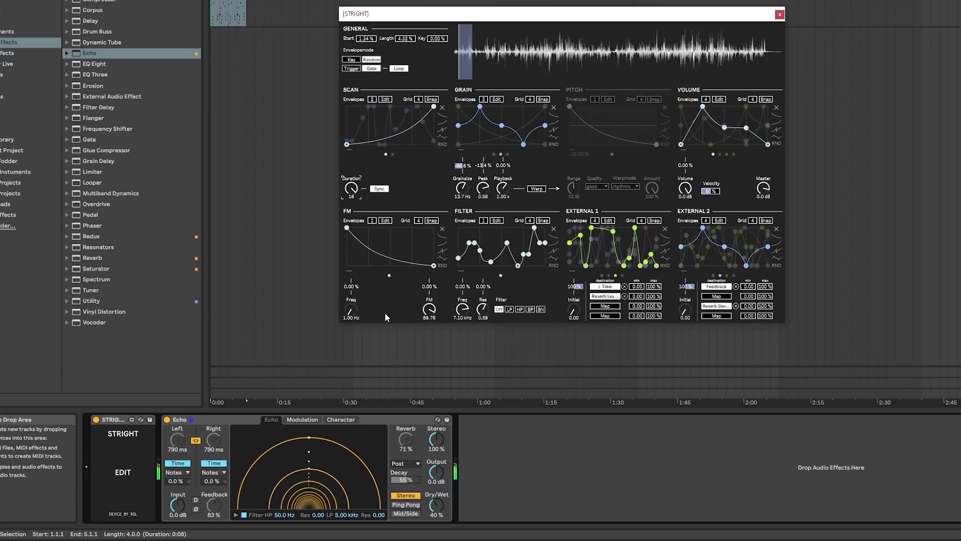
- Set the FM frequency's envelope modulation to about 47 % and the synced scan duration to 1
left_click_drag(351, 285, 351, 263)
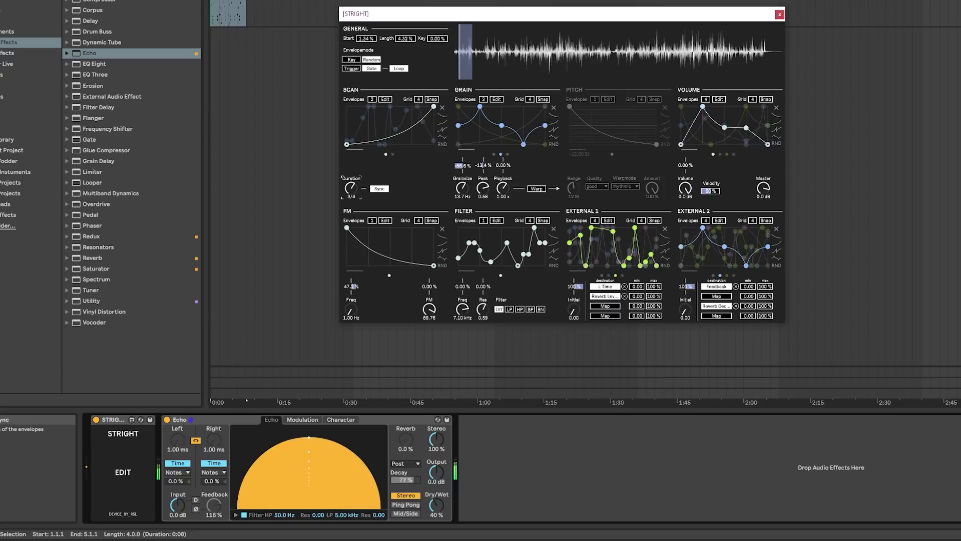
left_click_drag(350, 188, 351, 181)
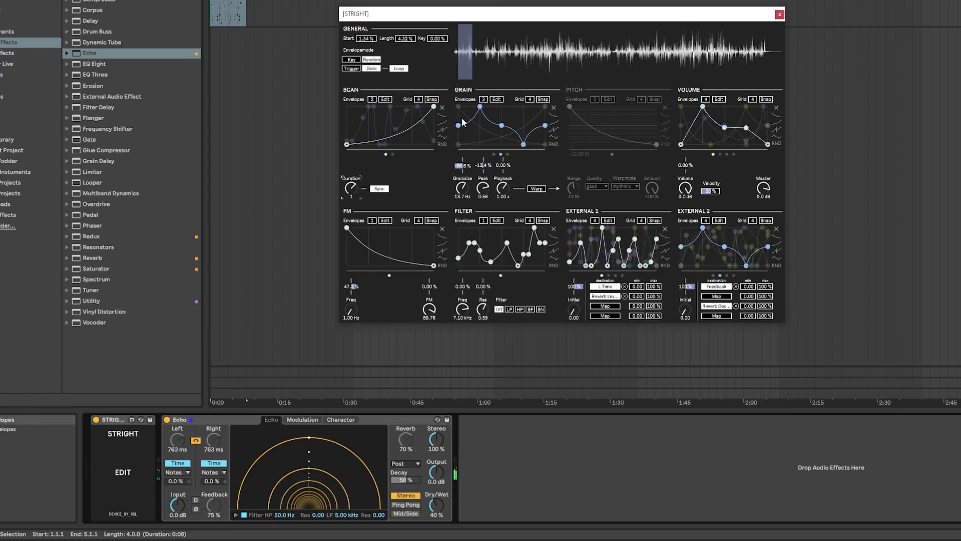
- Load VA1001_Loop_Moonman.wav from the sample folders into the sampler and set its region to start 0.00 %, length 100 %
left_click(14, 161)
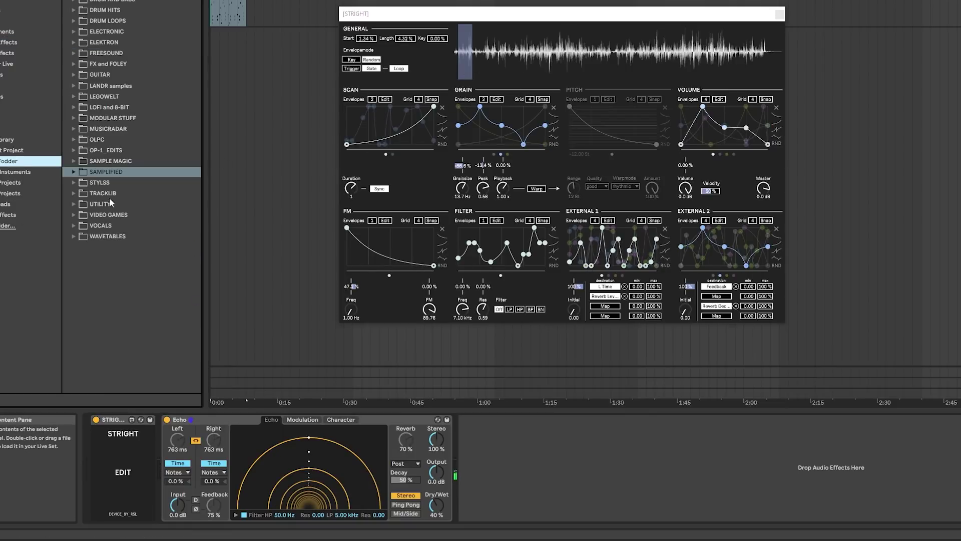
left_click(74, 172)
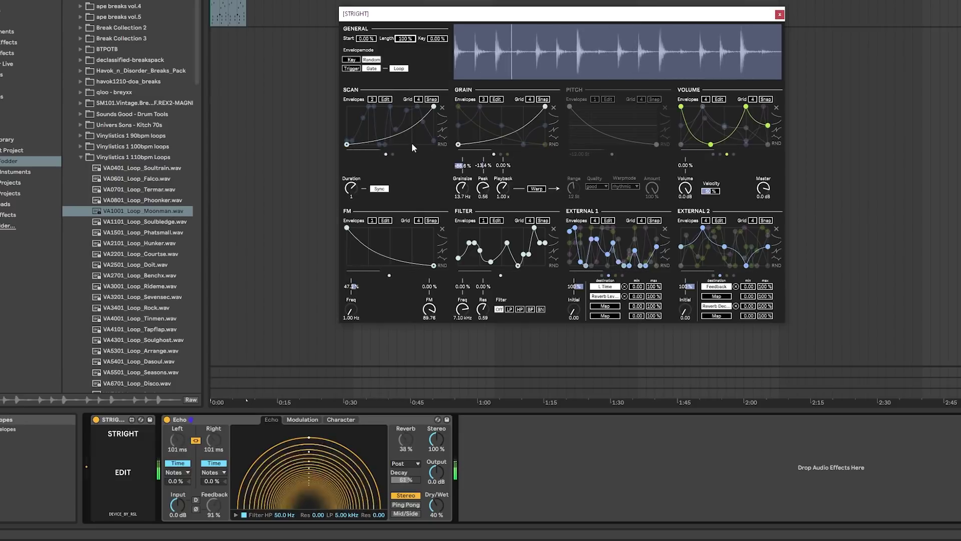
- Set the synced scan duration to 4 and enable Warp with a pitch range of 12 St
left_click_drag(351, 188, 351, 176)
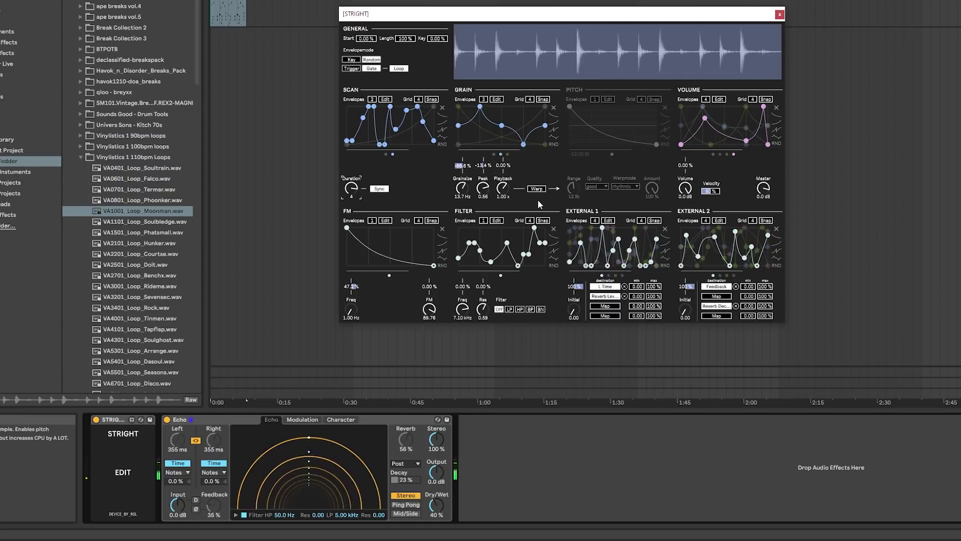
left_click_drag(570, 188, 574, 191)
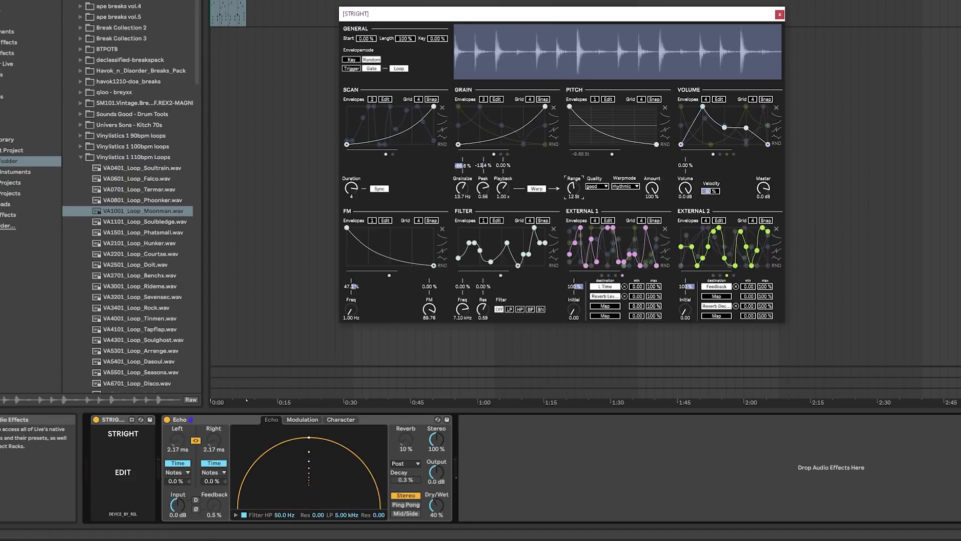
- Add the eightKNOBS 2 rack and a Compressor to the device chain, and set Echo's stereo mode to Ping Pong
left_click(4, 32)
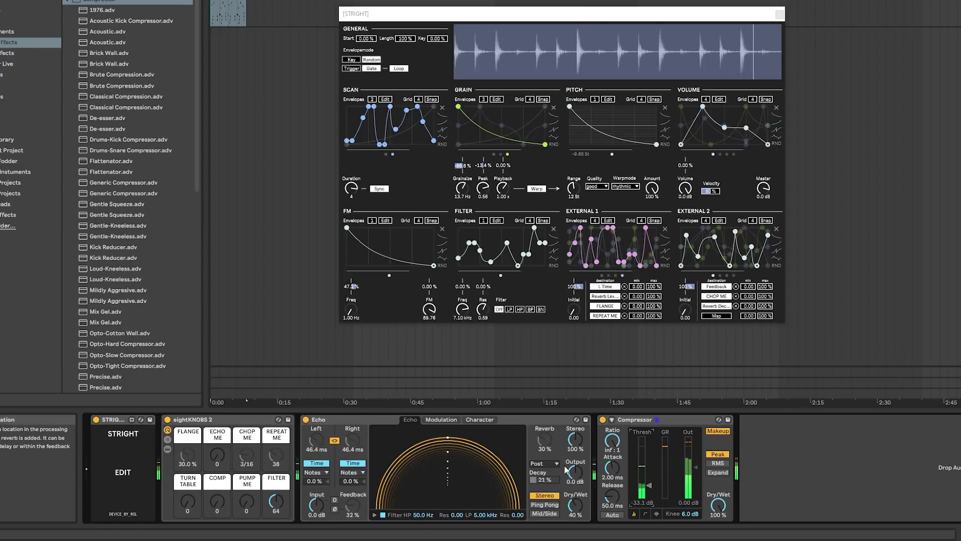
left_click(557, 506)
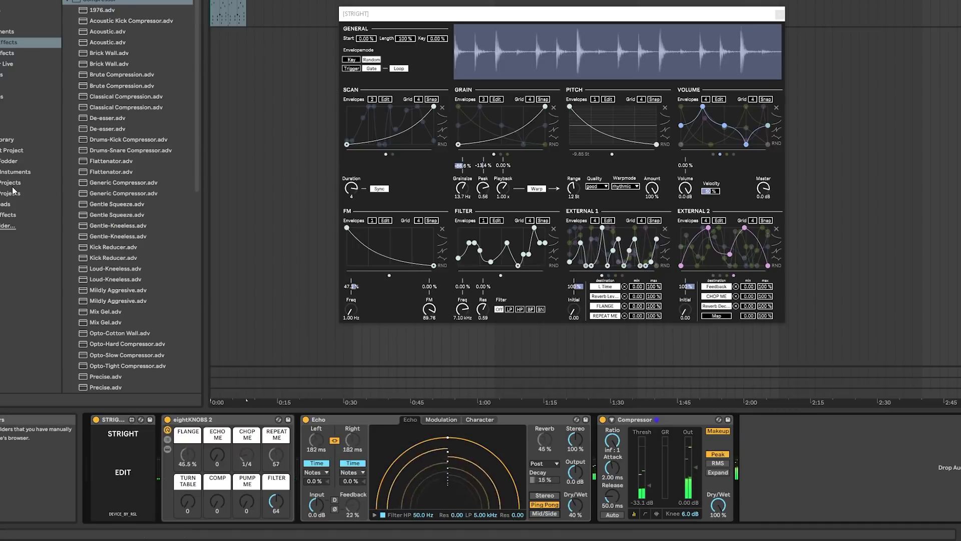
- Load the CHORD-4OSCABeautifullSynth sample from the KORG MONOPOLY folder inside LEGOWELT into the sampler
left_click(6, 158)
left_click(142, 225)
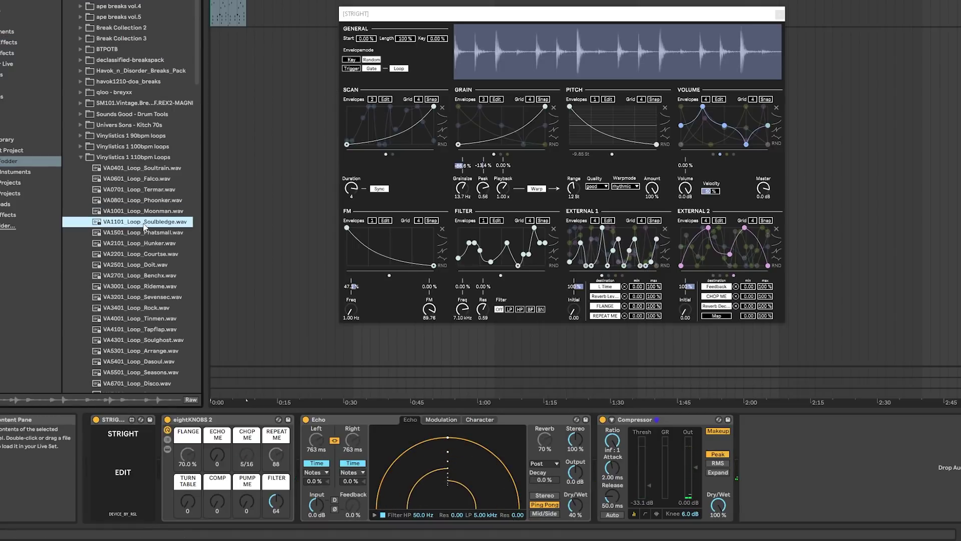
left_click(145, 214)
left_click(81, 158)
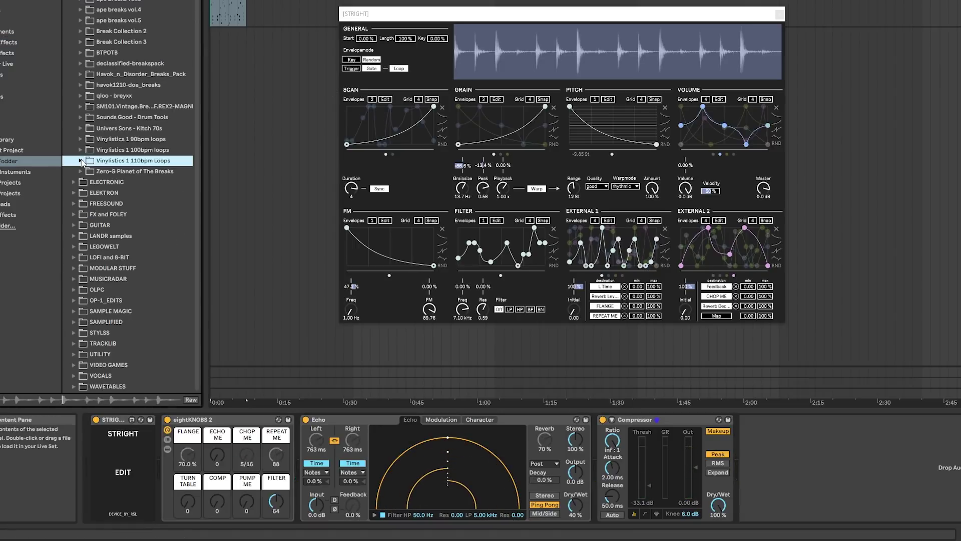
scroll(84, 144, "up", 2)
scroll(86, 145, "down", 2)
key("Left")
key("Left")
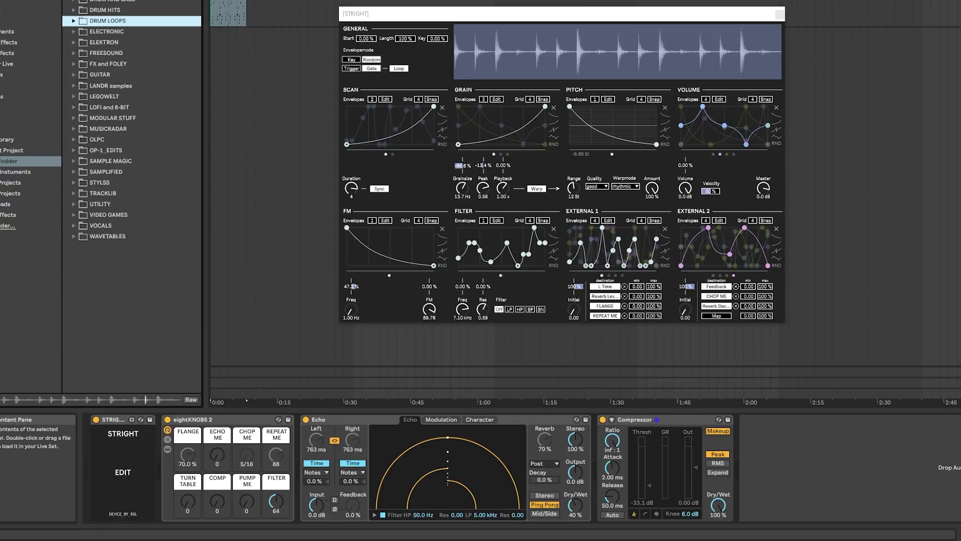
left_click(74, 96)
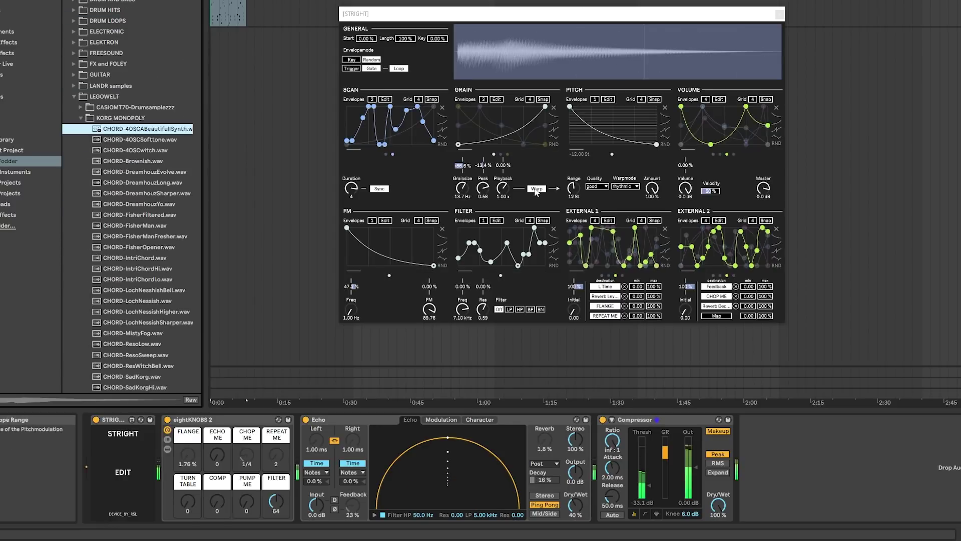
- Disable Warp, give the FM section a multi-point envelope and add a negative envelope modulation to its FM amount
left_click(537, 188)
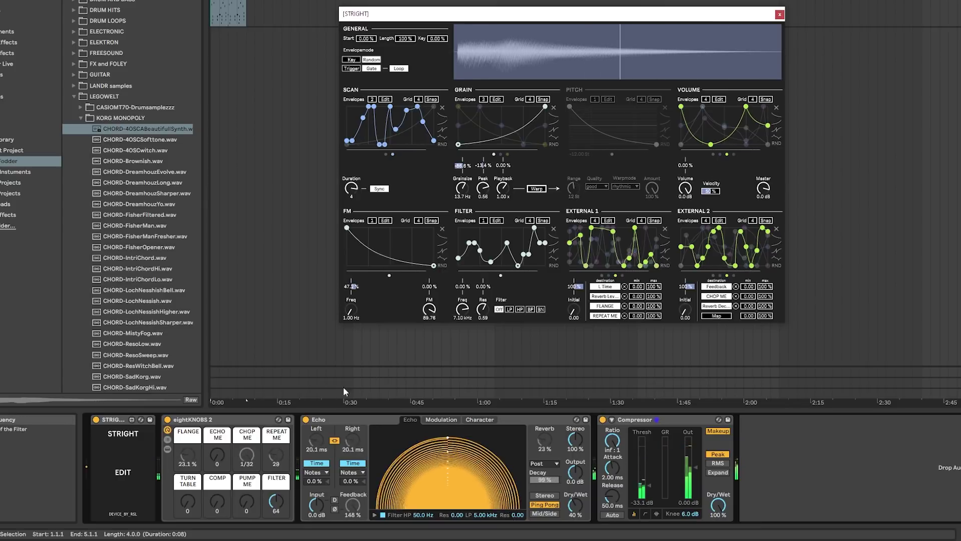
left_click(305, 420)
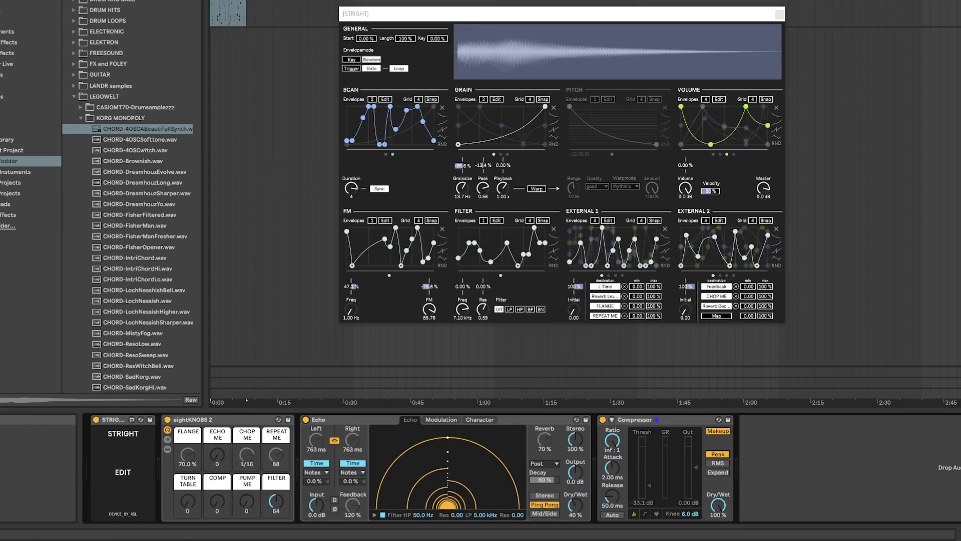
left_click(304, 535)
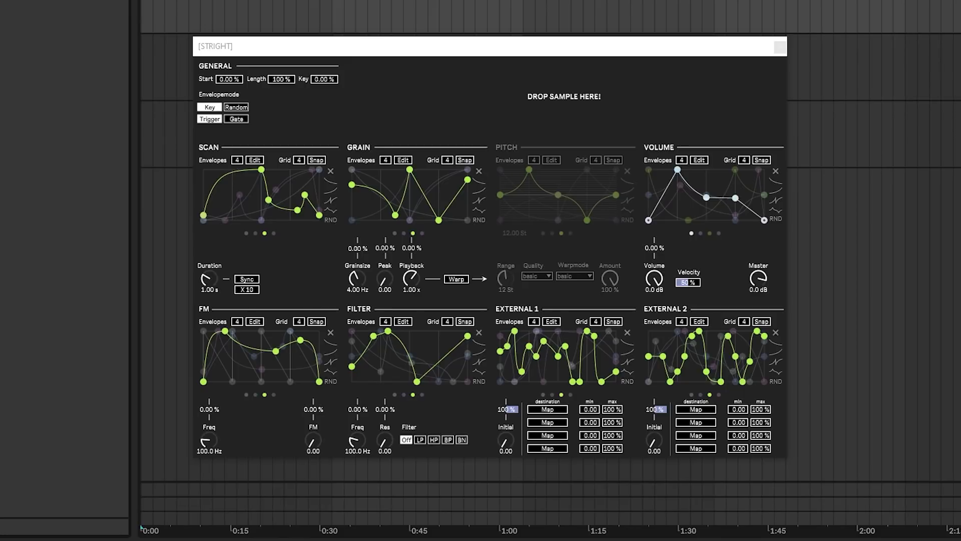
- Browse the sample folders and load the 432 KB WAV file into the empty STRIGHT sampler
scroll(60, 250, "down", 3)
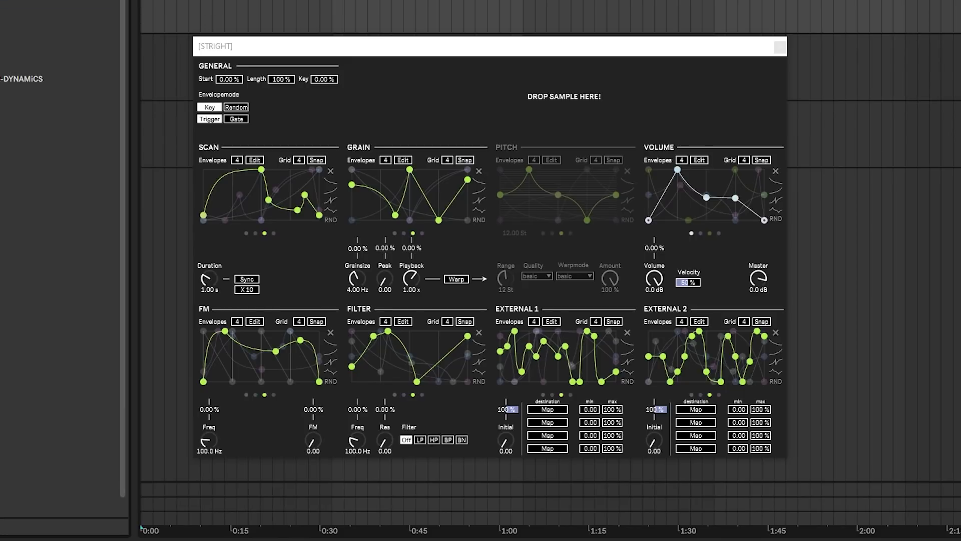
left_click(59, 93)
left_click(59, 107)
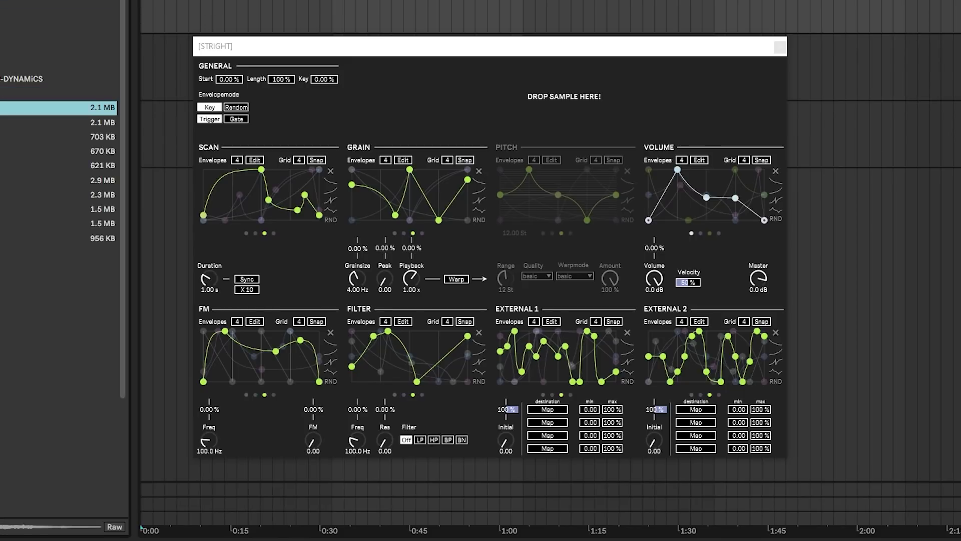
left_click(59, 94)
left_click(59, 123)
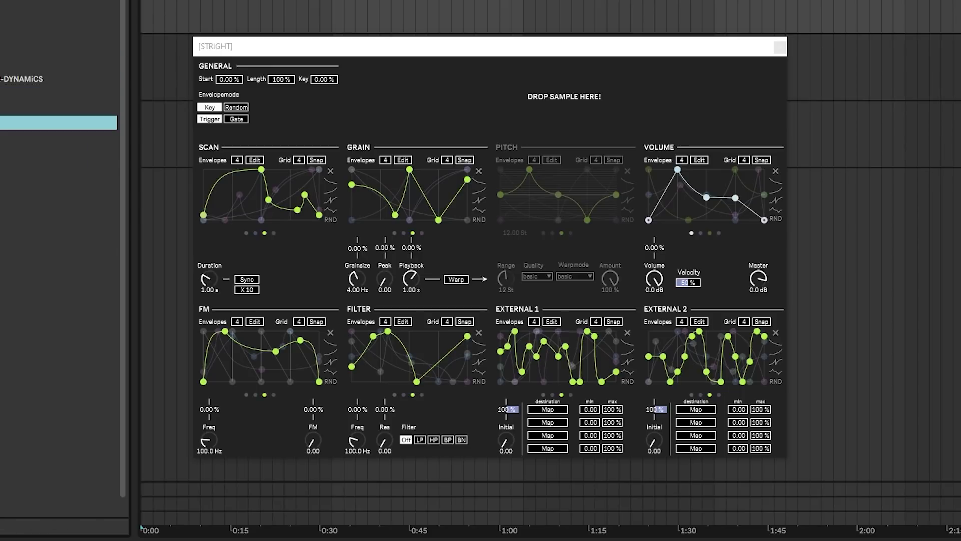
key("Right")
key("Down")
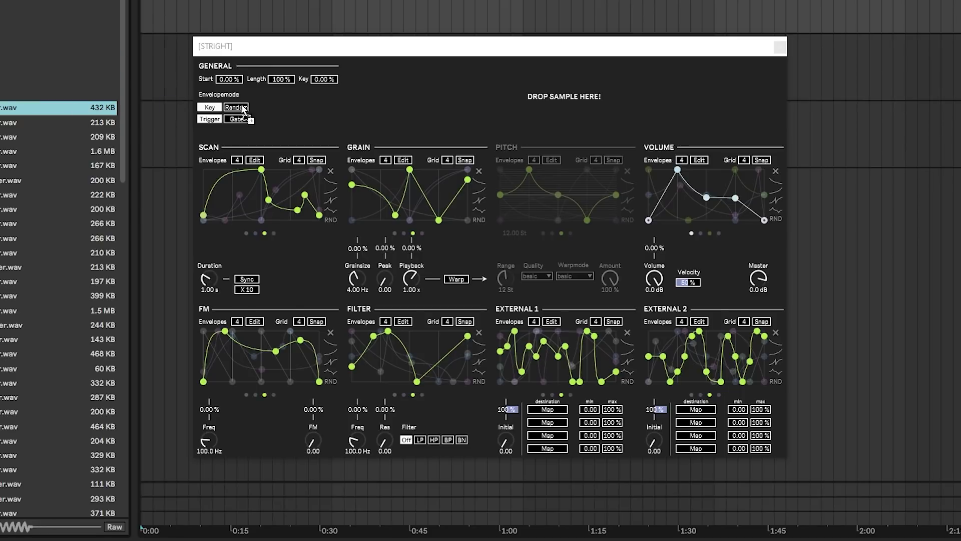
left_click_drag(243, 110, 471, 94)
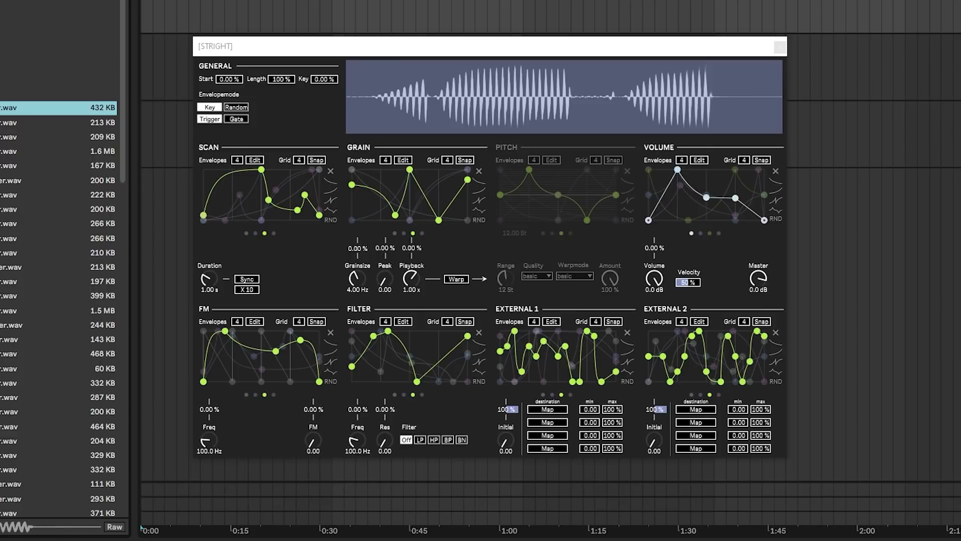
- Sync the scan duration at 1 and set the envelope mode to Gate with Loop enabled
key("Up")
left_click(439, 53)
key("a")
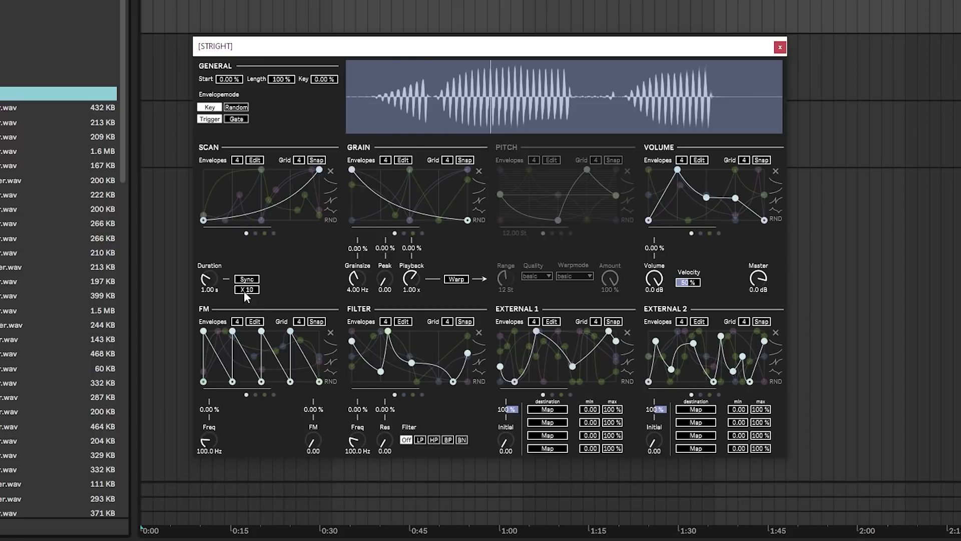
left_click(255, 280)
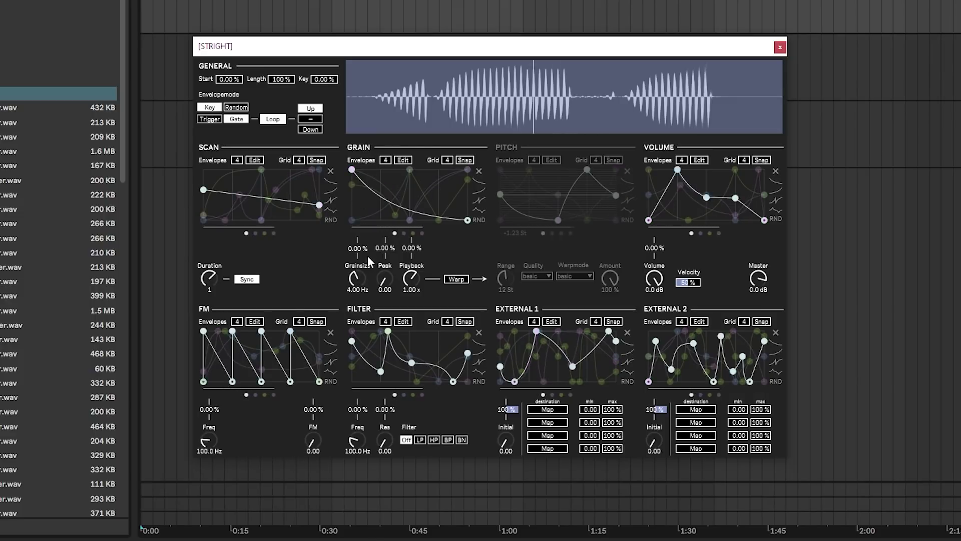
- Set the envelope modulation to about -74.8 % for grain size and 96.1 % for peak, and enable Warp
left_click_drag(360, 250, 359, 220)
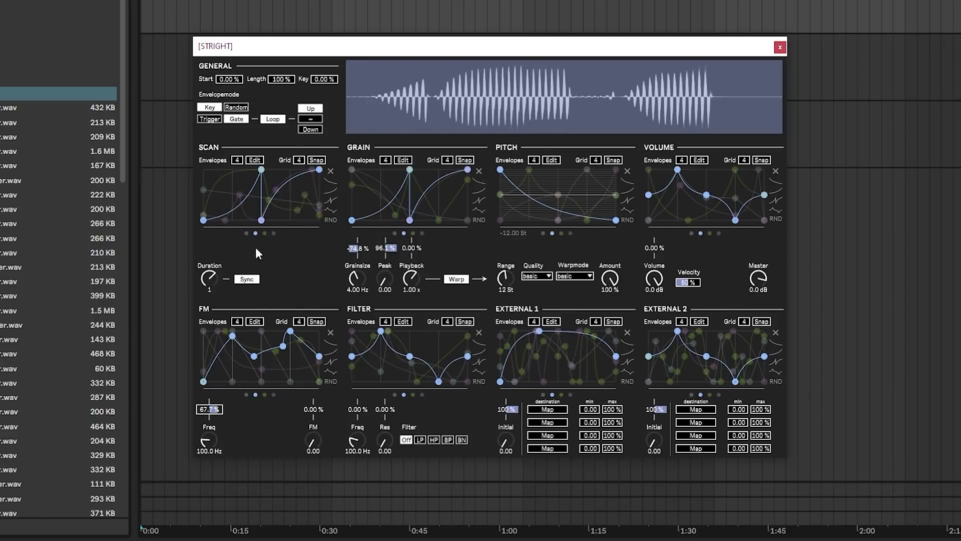
- Reduce the number of envelopes to 1 in the Scan, Grain, Pitch, Volume, FM, Filter, External 1 and External 2 sections
left_click_drag(238, 158, 241, 164)
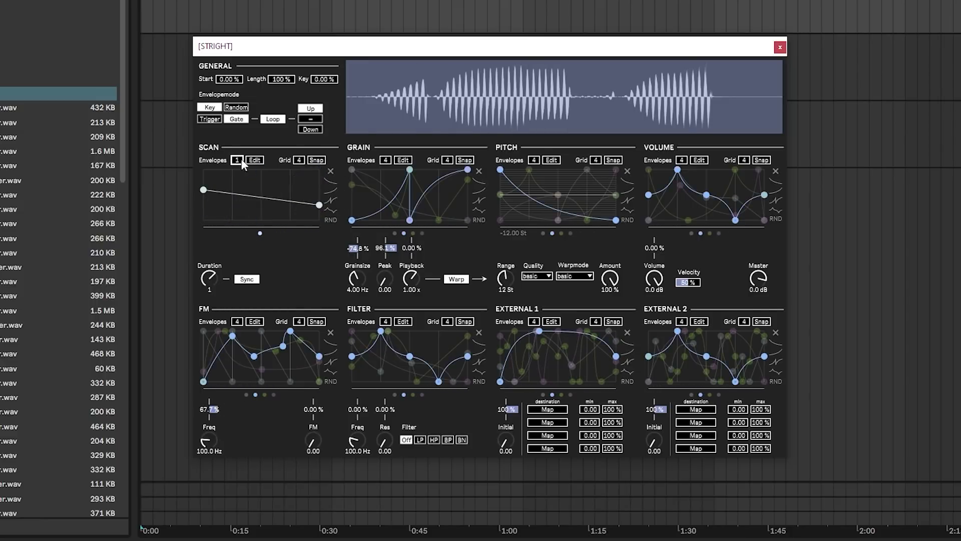
left_click_drag(384, 160, 387, 167)
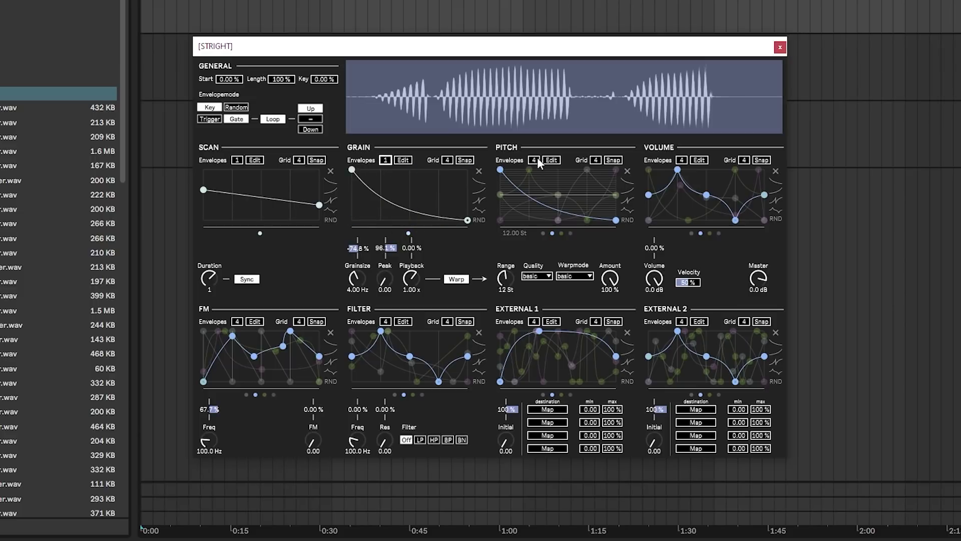
left_click_drag(536, 158, 549, 167)
left_click_drag(680, 159, 682, 165)
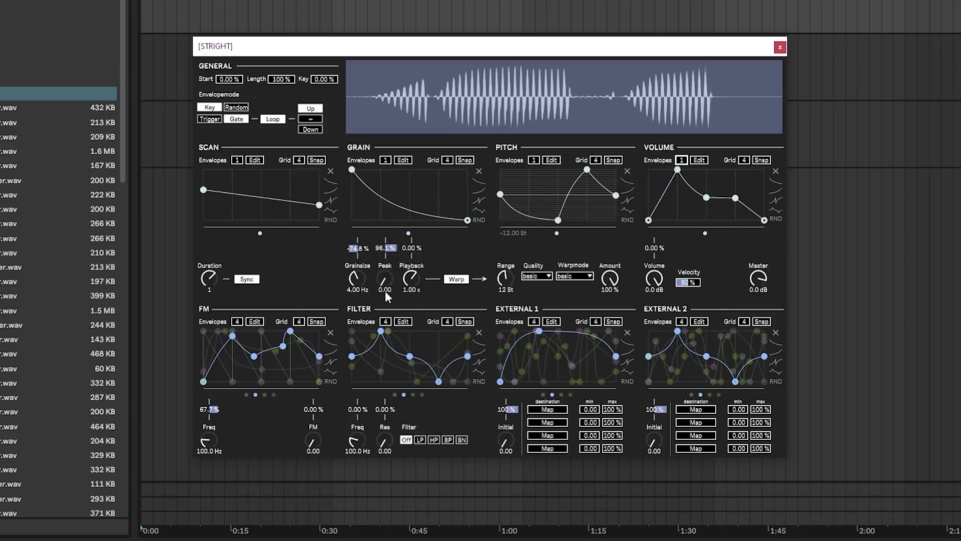
left_click_drag(241, 326, 239, 324)
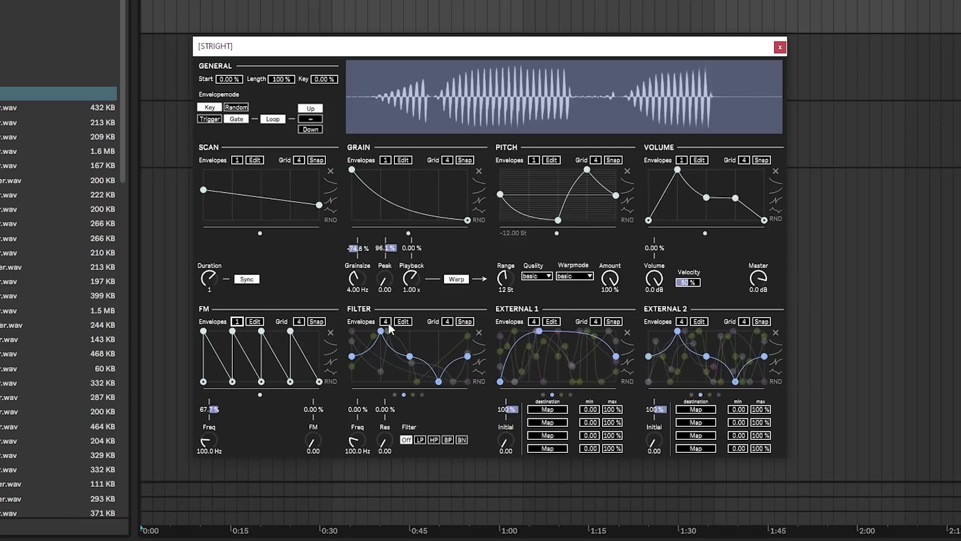
left_click_drag(389, 325, 393, 326)
left_click_drag(534, 323, 537, 332)
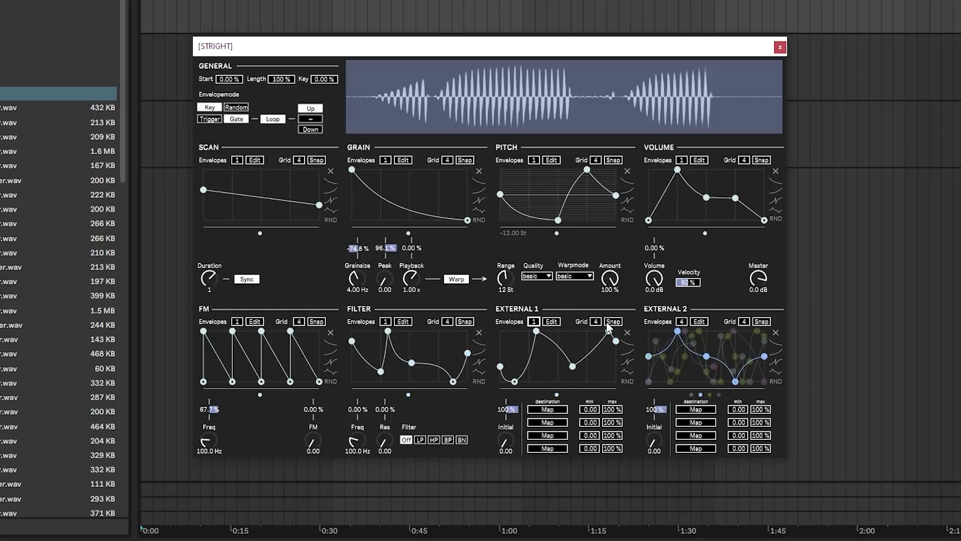
left_click_drag(680, 325, 683, 328)
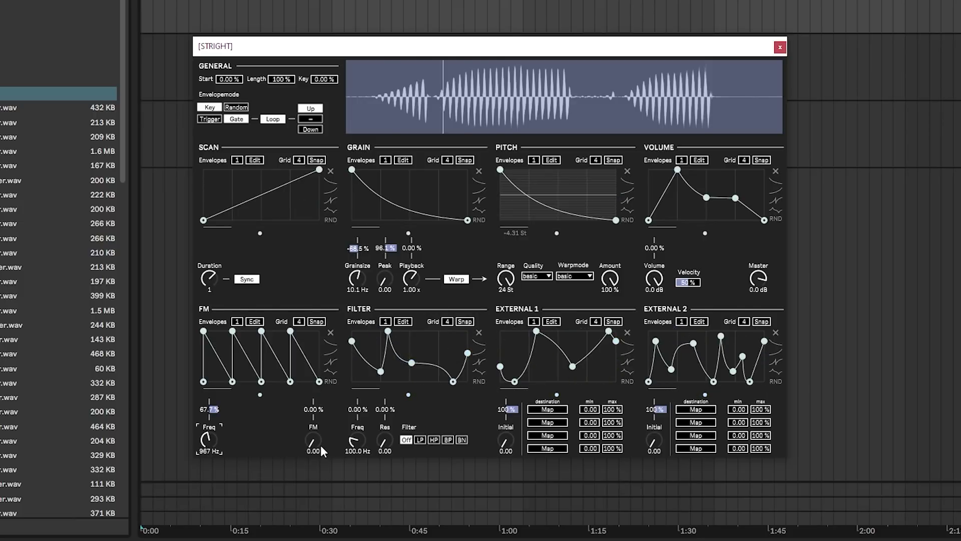
- Set the FM amount to 64.57 with about -92.9 % modulation, the FM frequency to 89.5 Hz, and apply the falling curve envelope
mouse_move(319, 443)
left_mouse_down()
mouse_move(319, 400)
mouse_move(310, 453)
left_mouse_up()
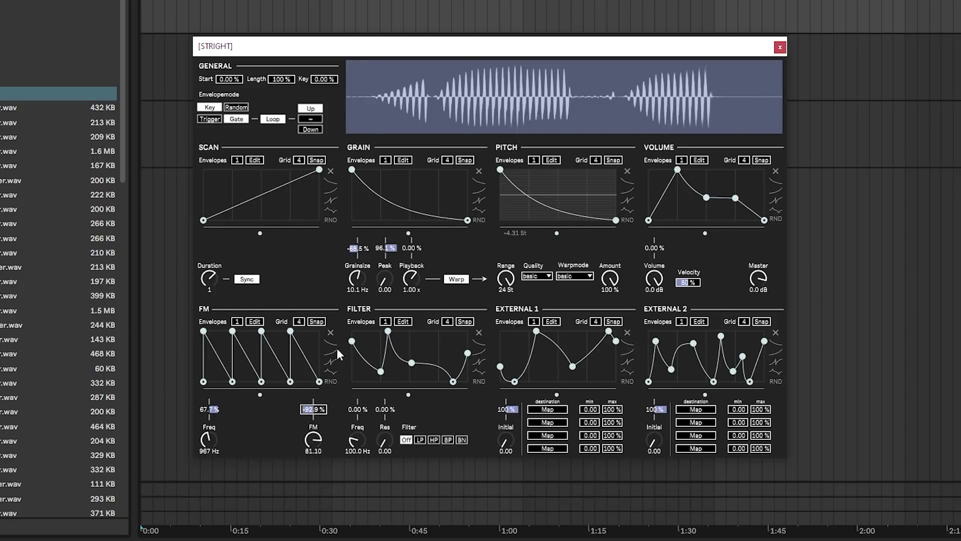
left_click(333, 342)
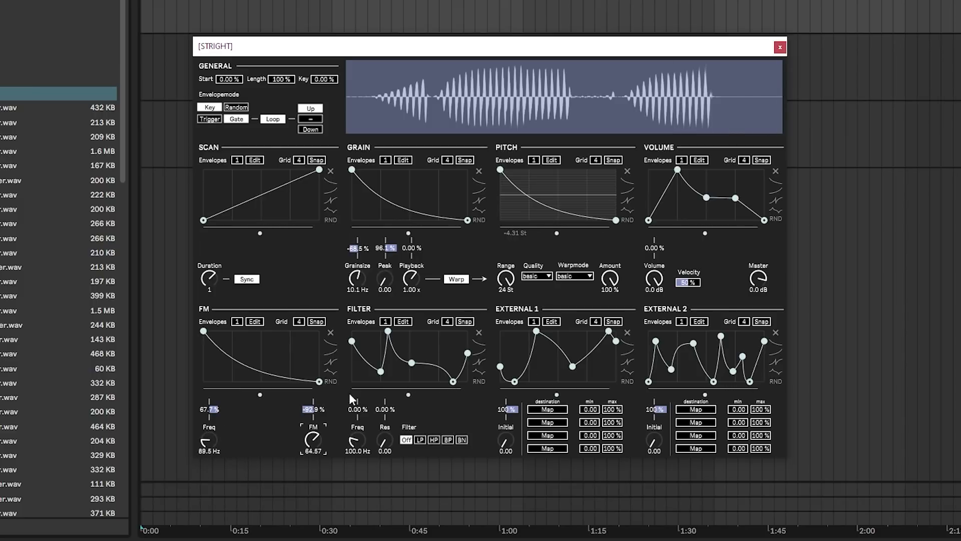
- Add a Phaser-Flanger with 0.8 % feedback to the device chain and map External 1 to its modulation frequency
left_click(59, 21)
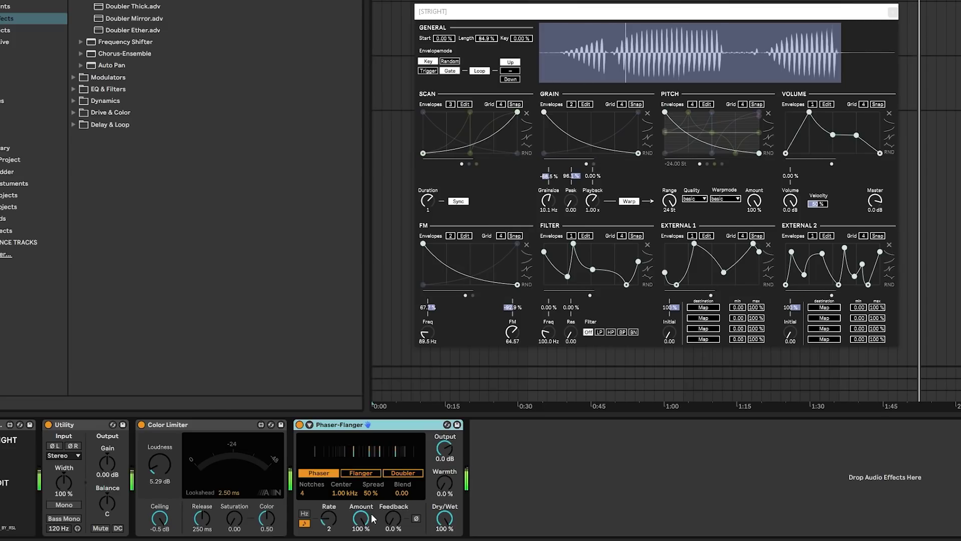
left_click_drag(400, 524, 400, 481)
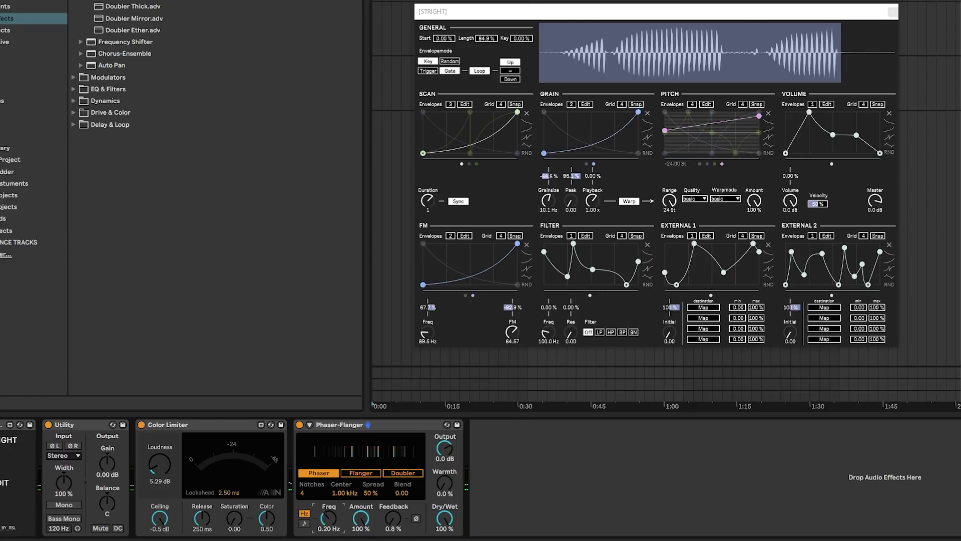
left_click(703, 307)
left_click(329, 518)
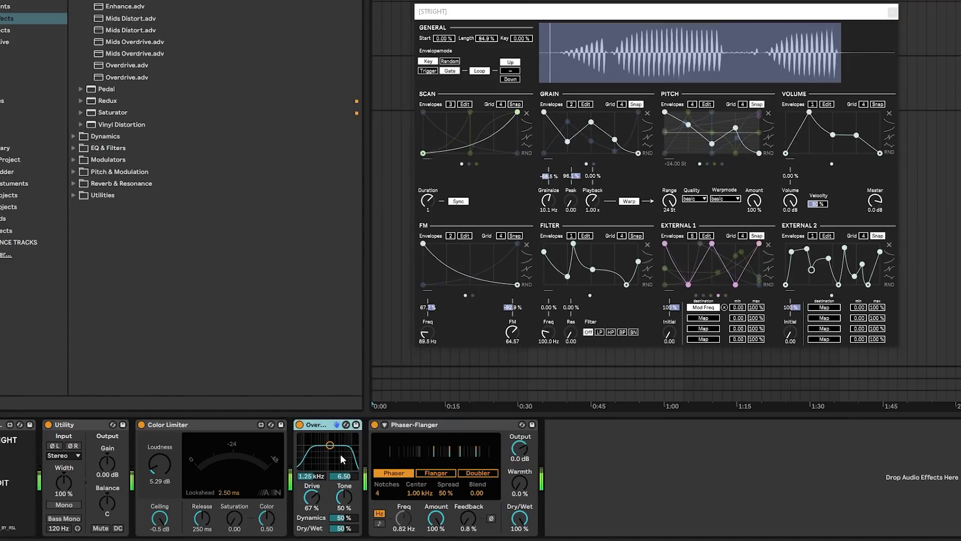
- Insert Overdrive before the Phaser-Flanger and map its filter frequency to External 1 and its drive to External 2
left_click_drag(320, 497, 319, 481)
left_click_drag(328, 446, 330, 457)
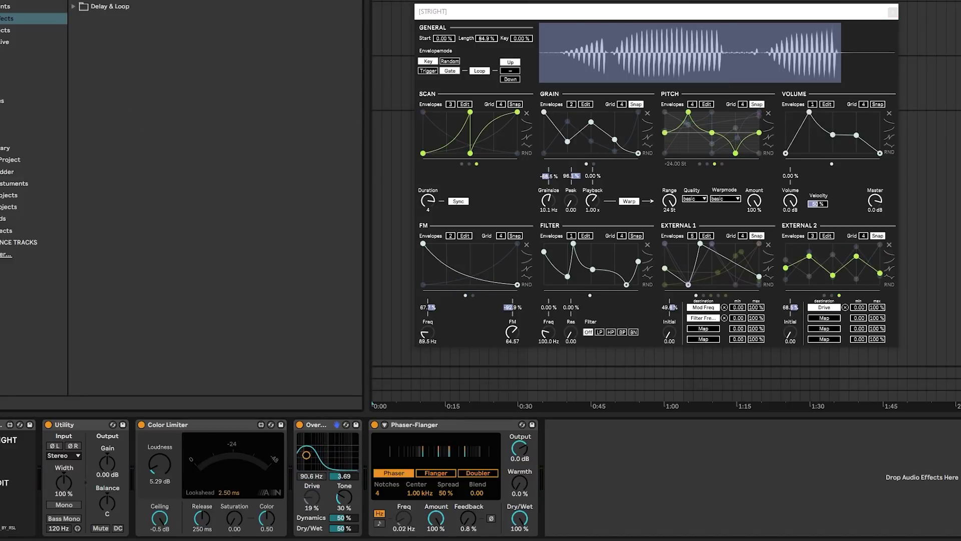
- Insert Auto Filter after Overdrive as a notch at 682 Hz with 36 % resonance and an LFO amount of 30.0
left_click_drag(110, 6, 347, 471)
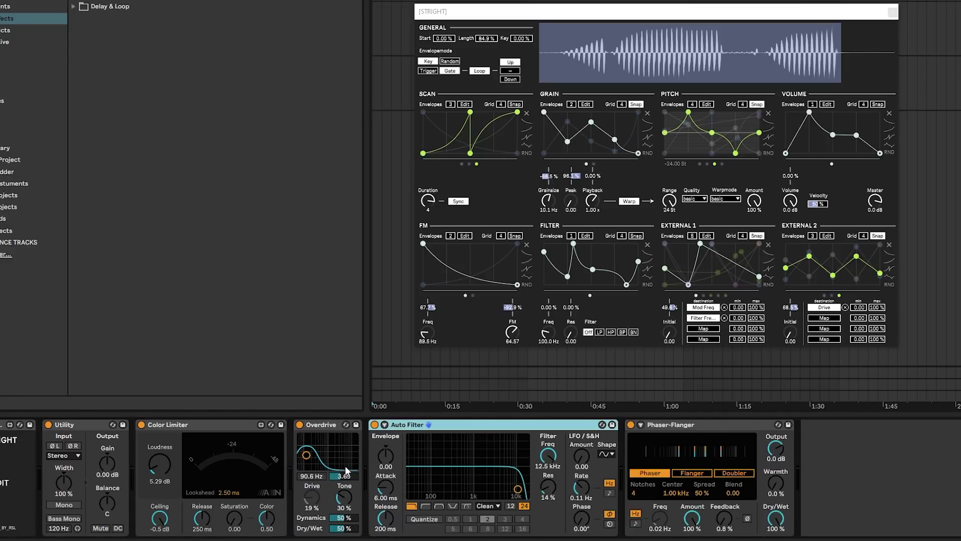
left_click(466, 506)
left_click(452, 506)
left_click_drag(518, 489, 457, 485)
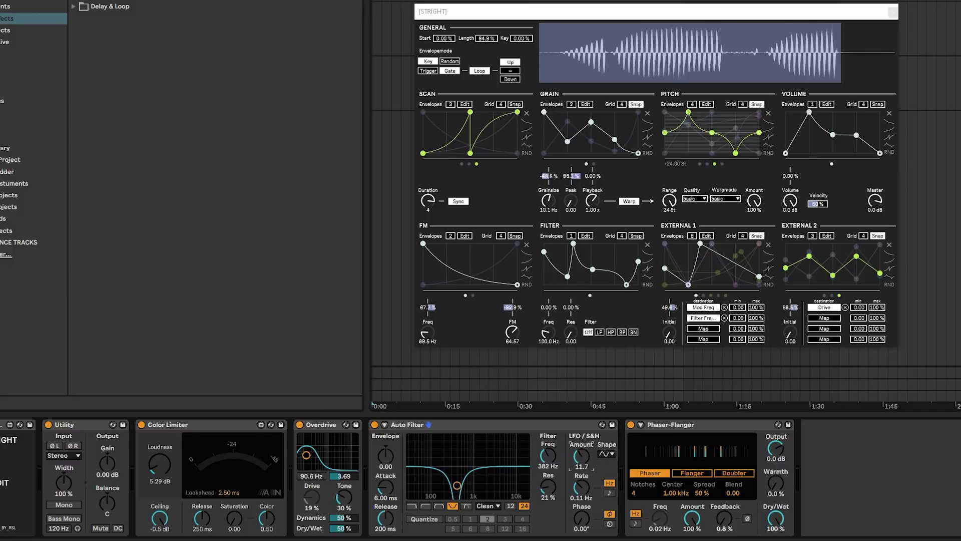
left_click_drag(582, 456, 582, 451)
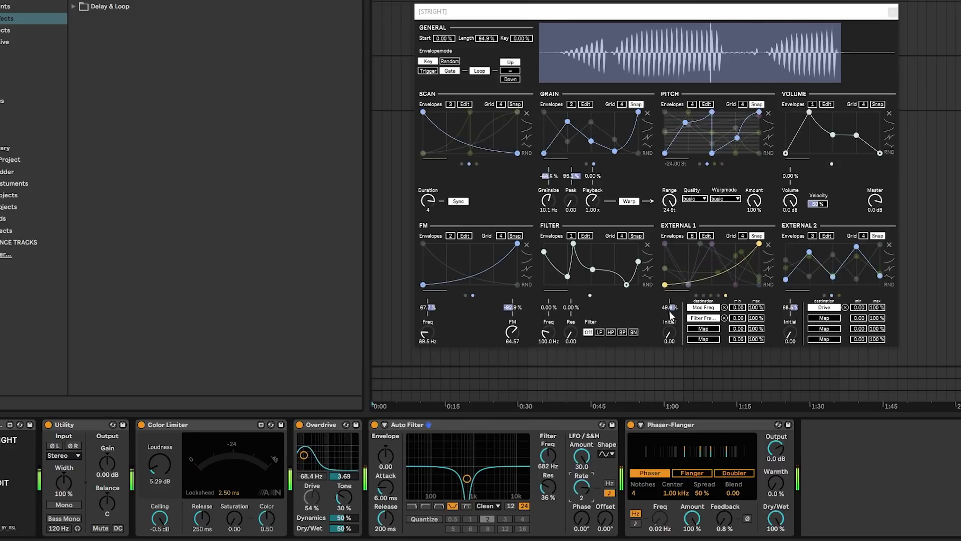
- Add intermediate points to the rising fifth envelope of External 1 to reshape its curve
left_click(692, 278)
left_click(715, 264)
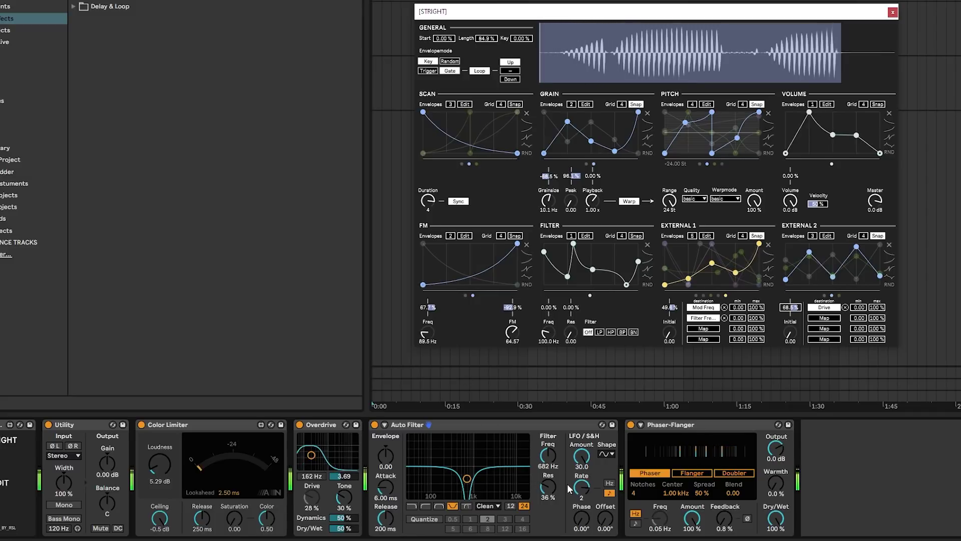
- Switch Auto Filter to band-pass and shift its cutoff frequency slightly higher
left_click(439, 505)
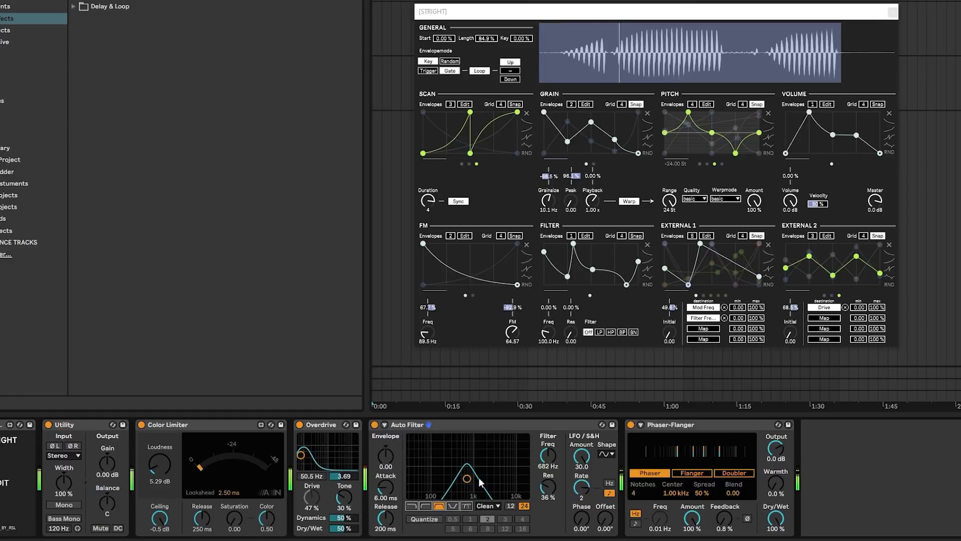
left_click_drag(465, 478, 472, 476)
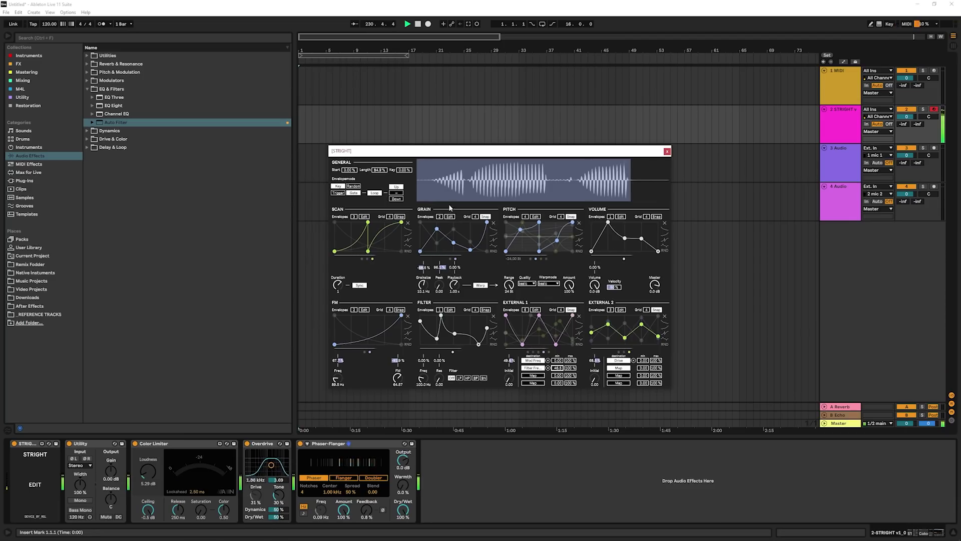
- Rename the third track as hyper record and return to the STRIGHT track, with the STRIGHT window moved slightly lower
left_click_drag(408, 154, 408, 165)
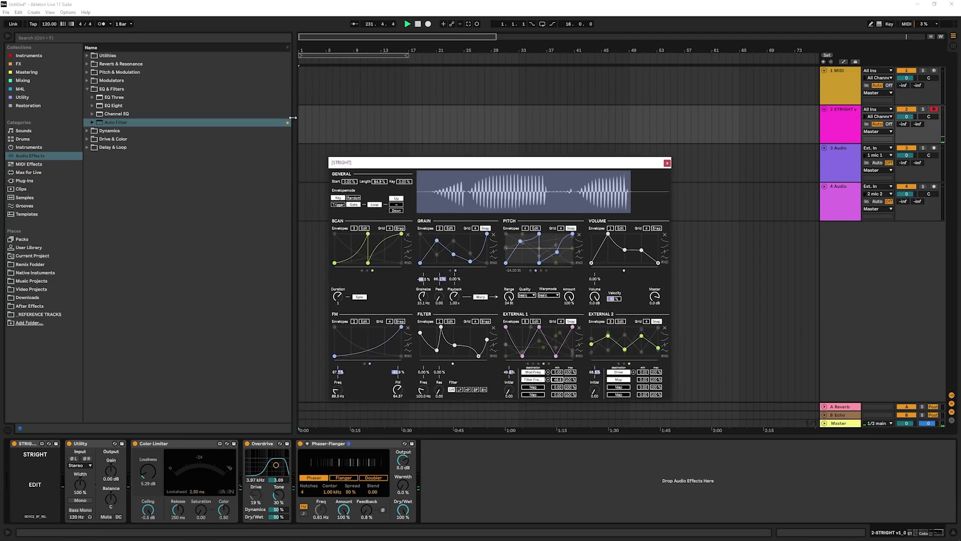
left_click(840, 158)
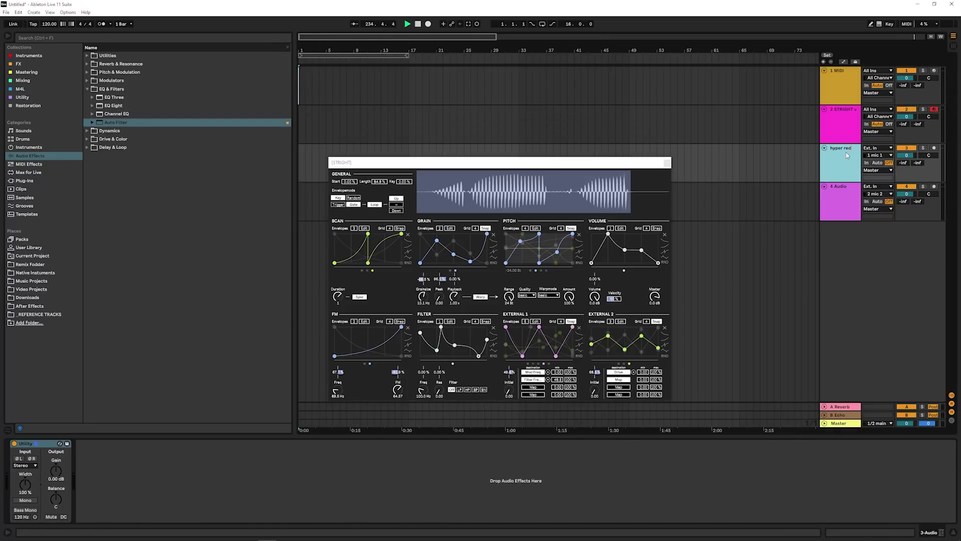
left_click(841, 85)
left_click(839, 117)
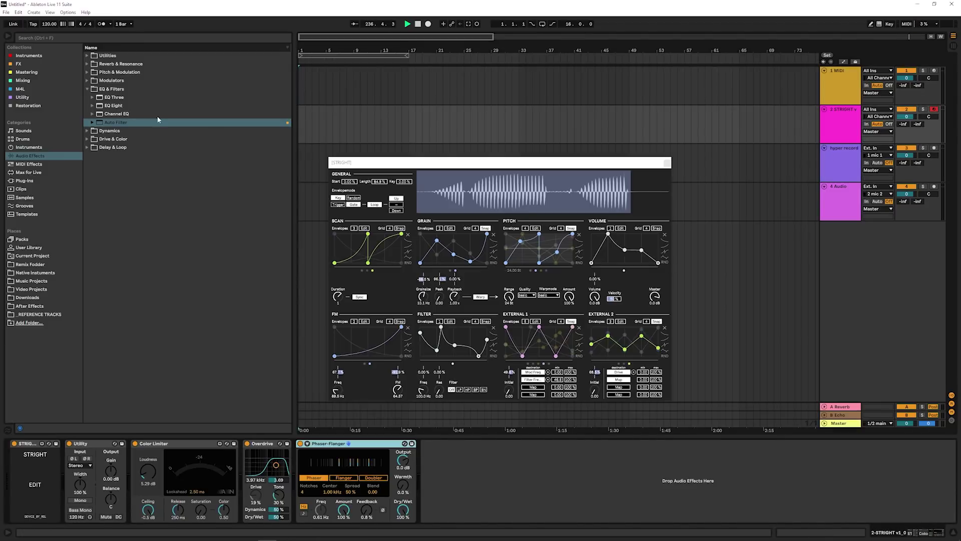
left_click(87, 89)
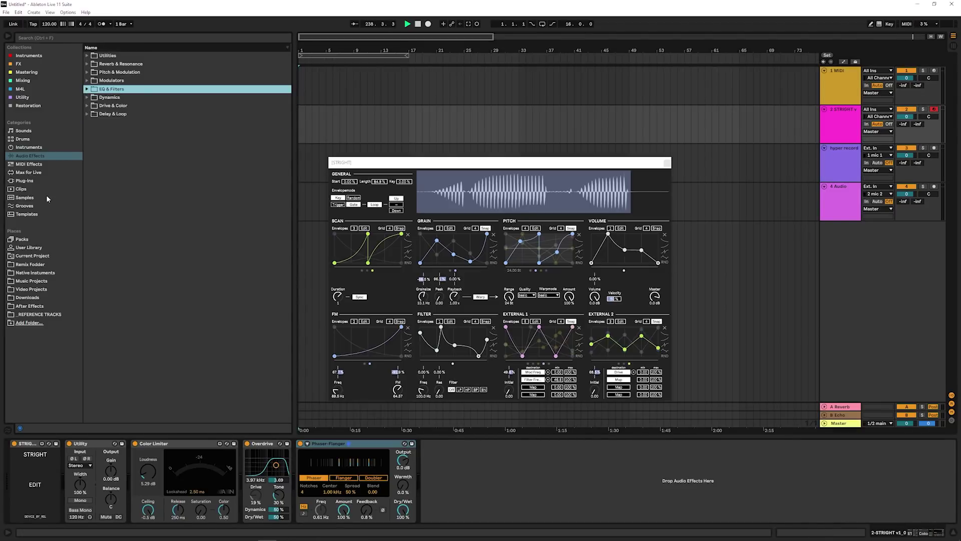
left_click(87, 80)
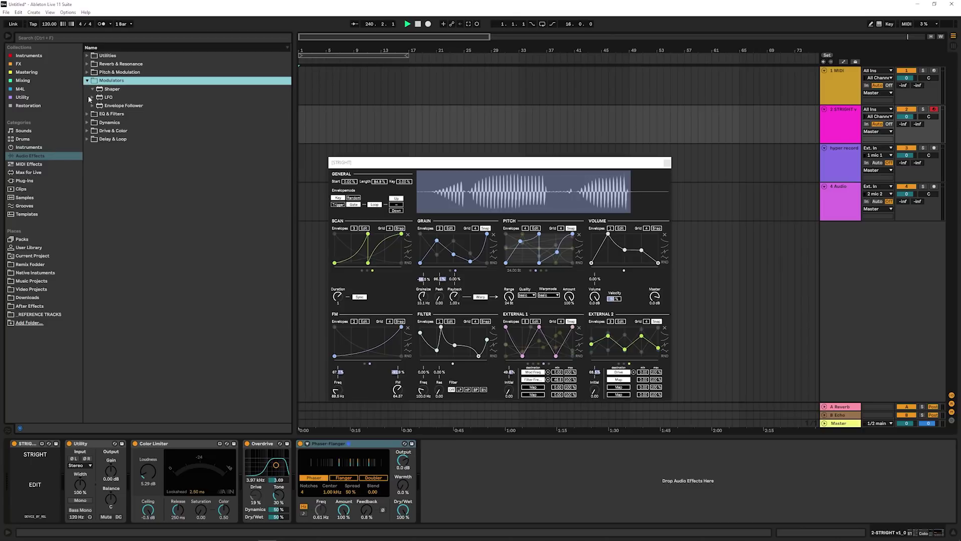
left_click(88, 82)
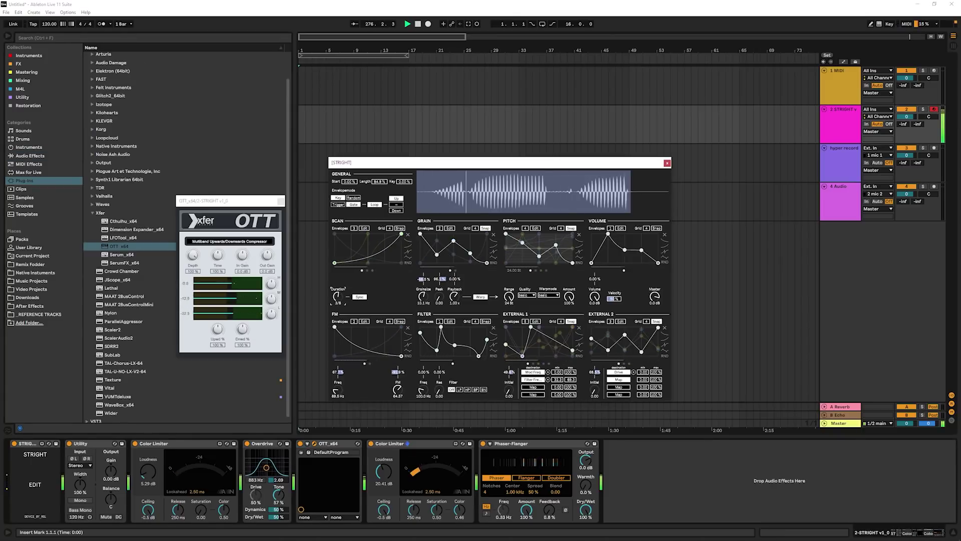
- Set the Scan duration in STRIGHT to 1
left_click_drag(339, 296, 340, 299)
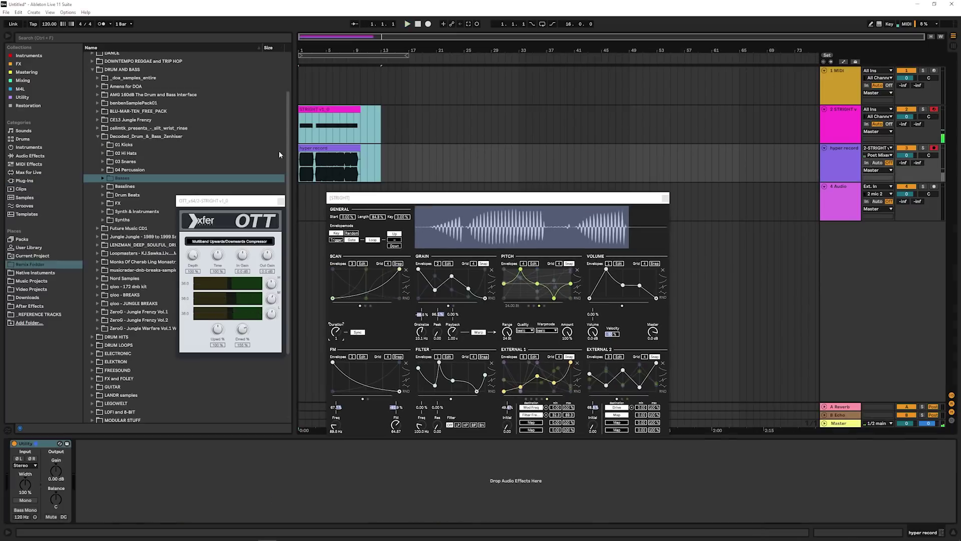
- Insert an empty four-bar MIDI clip at the start of the STRIGHT track
left_click(327, 117)
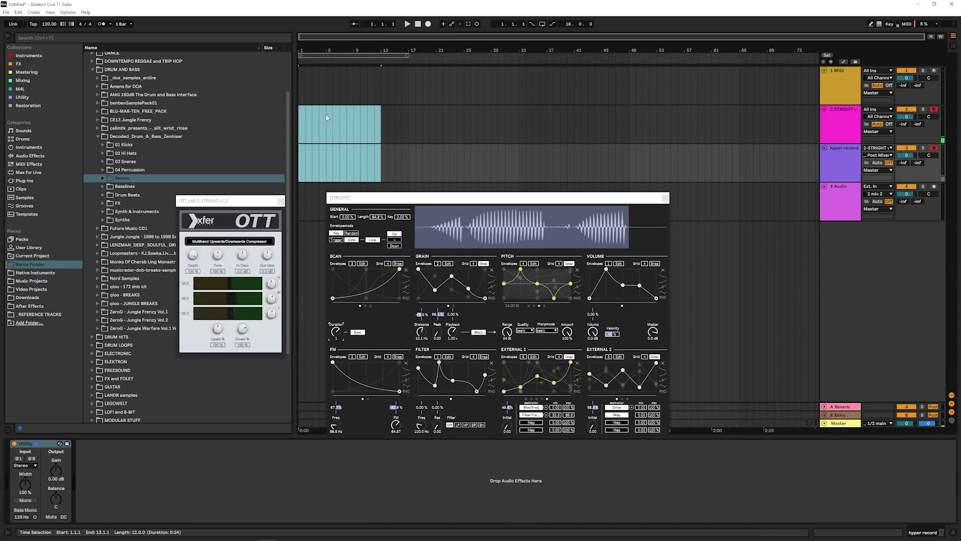
left_click_drag(324, 120, 296, 121)
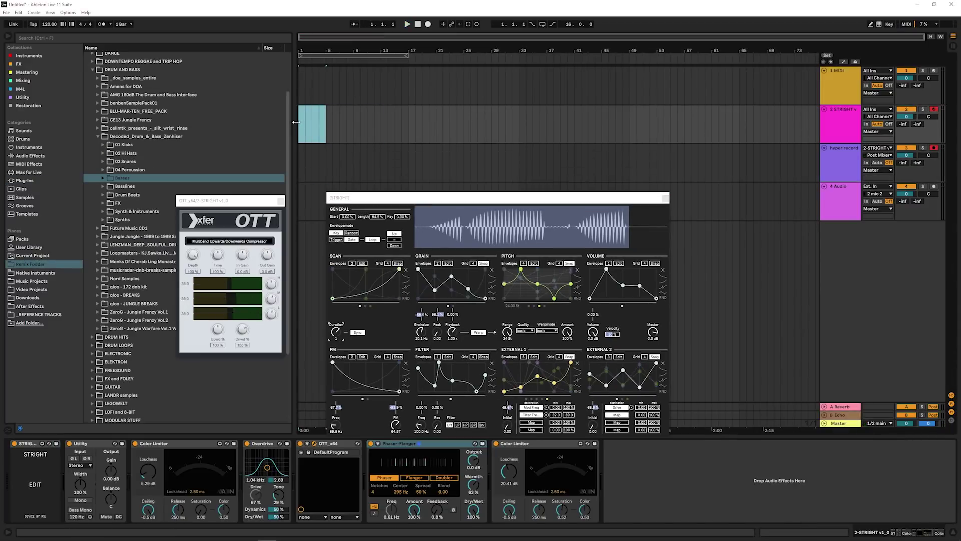
key("ctrl+shift+m")
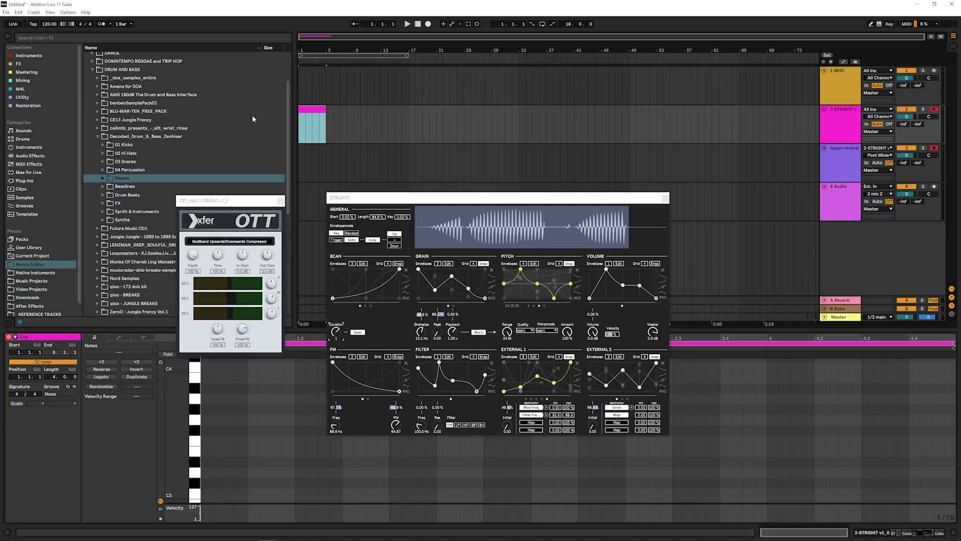
- Draw a sixteenth note at the start of the MIDI clip and move it up to C4
left_click(206, 492)
key("b")
left_click_drag(210, 494, 213, 374)
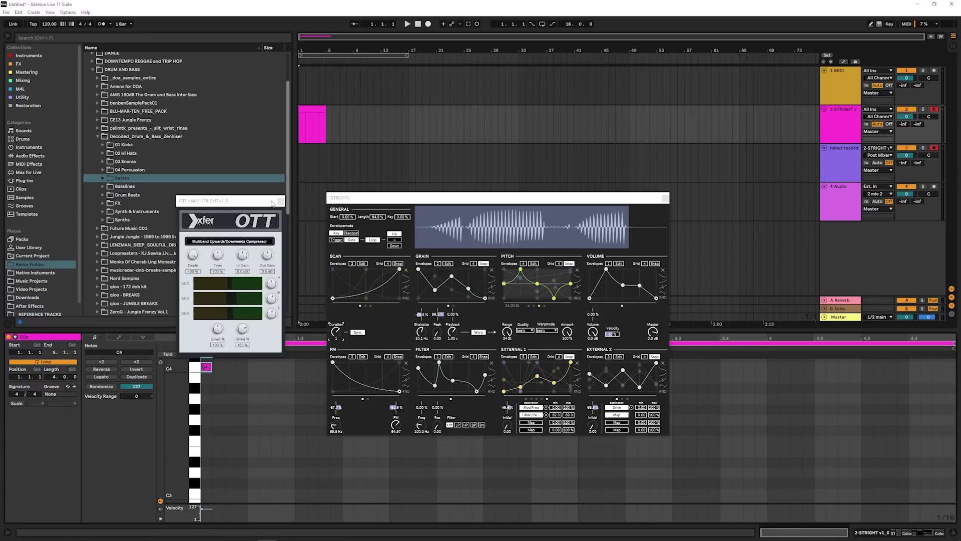
- Close the OTT window and move the STRIGHT window clear of the piano roll
left_click(280, 201)
left_click_drag(435, 197, 548, 66)
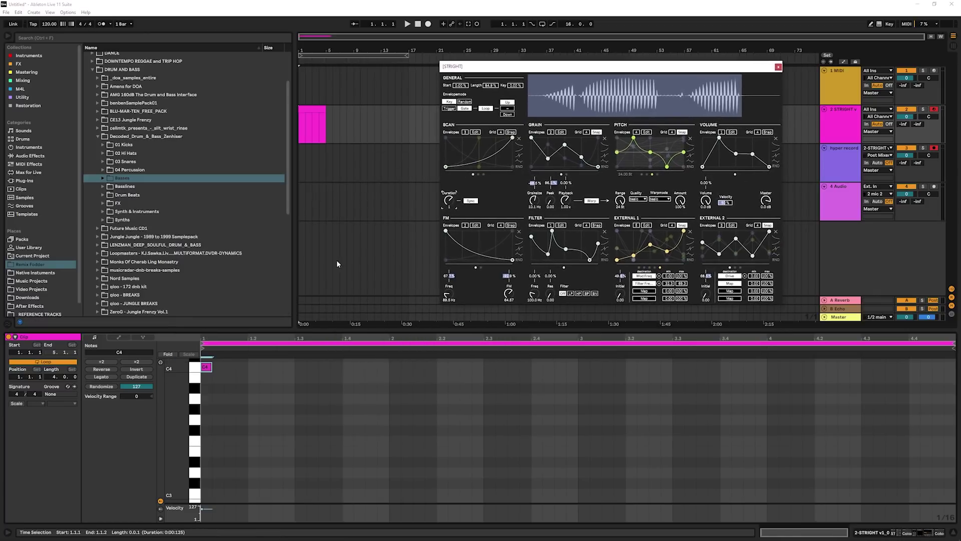
scroll(276, 414, "up", 2)
scroll(257, 459, "down", 5)
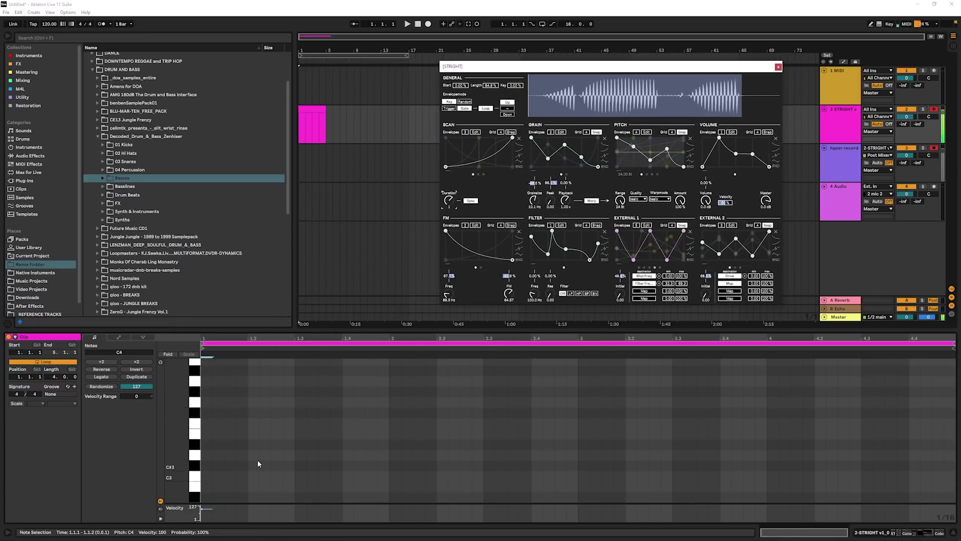
scroll(244, 462, "up", 5)
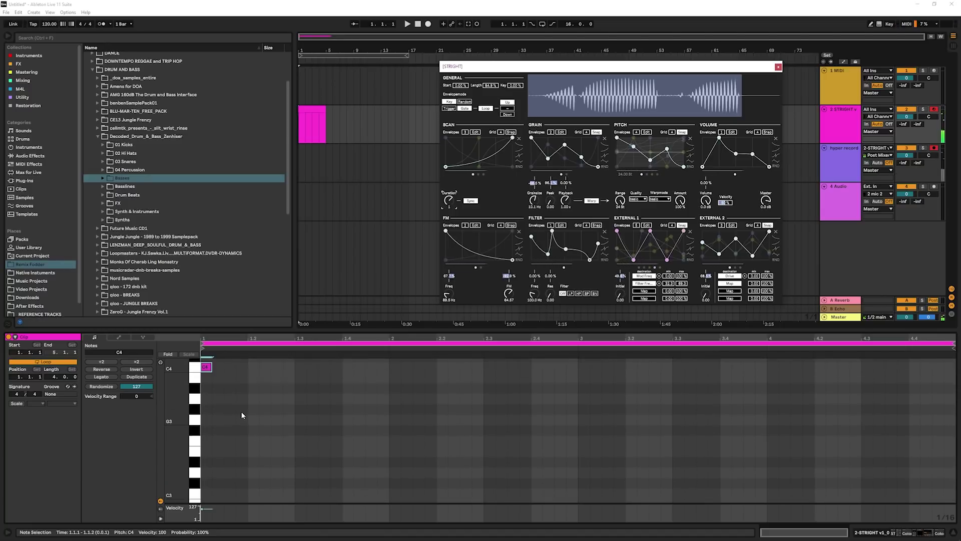
- Replace the C4 note with a two-bar C2 note at the clip's start and play it back
left_click(236, 446)
scroll(236, 446, "down", 5)
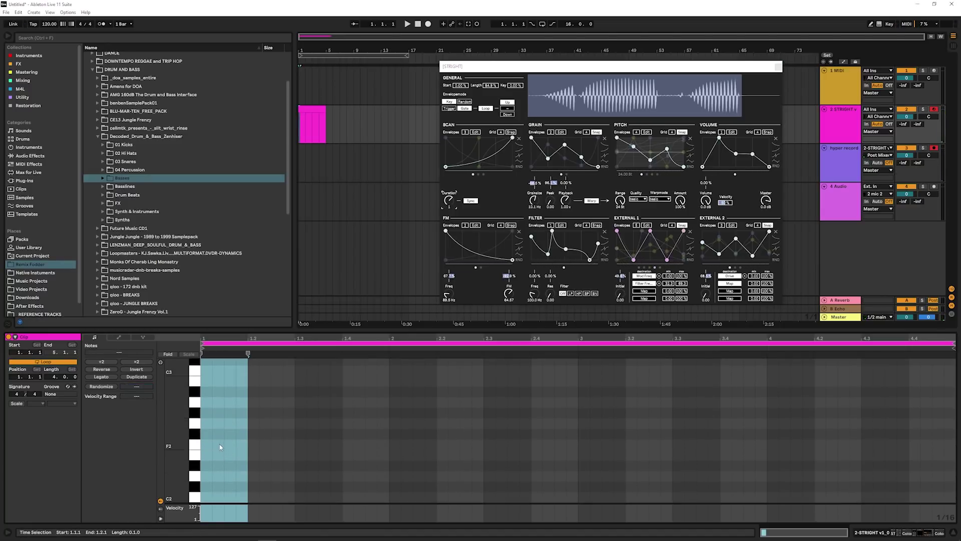
key("b")
left_click(204, 497)
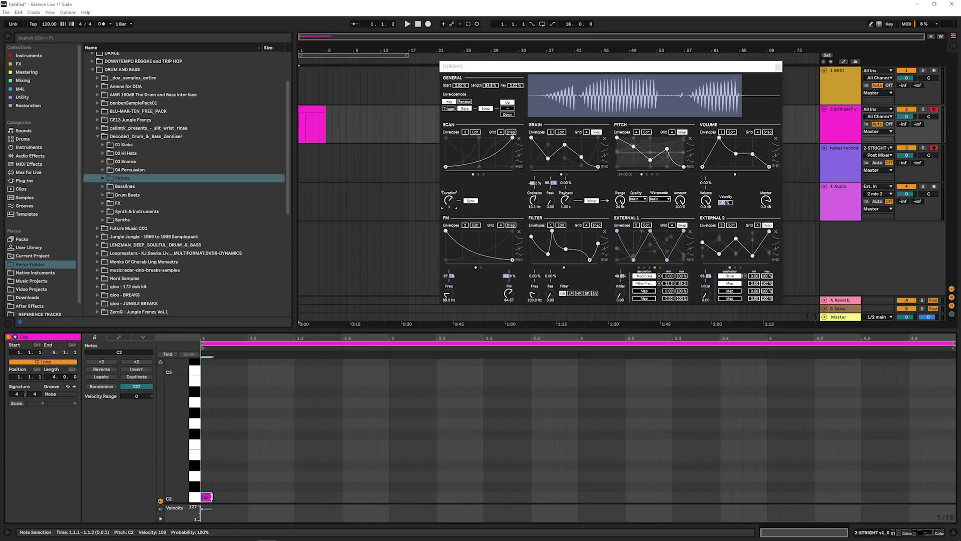
left_click_drag(211, 497, 437, 493)
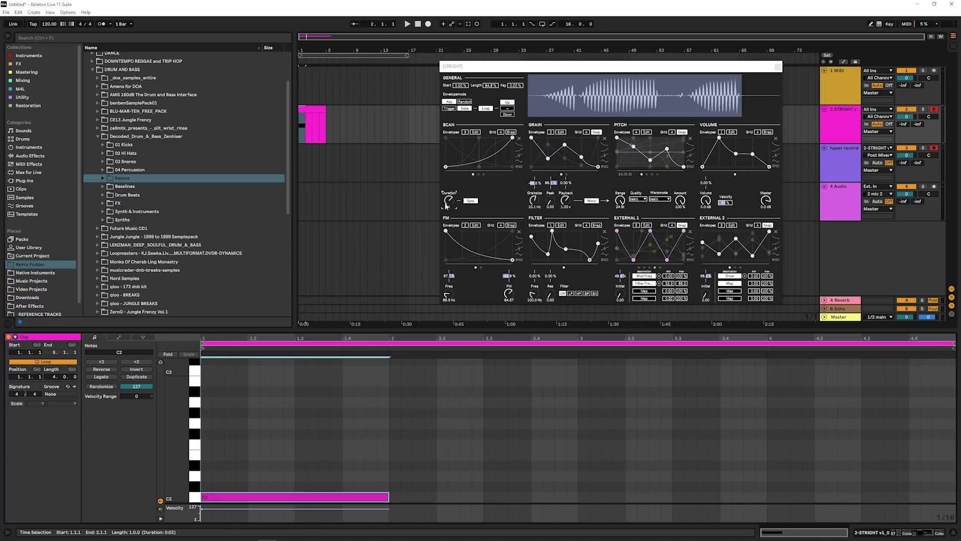
left_click_drag(390, 499, 589, 493)
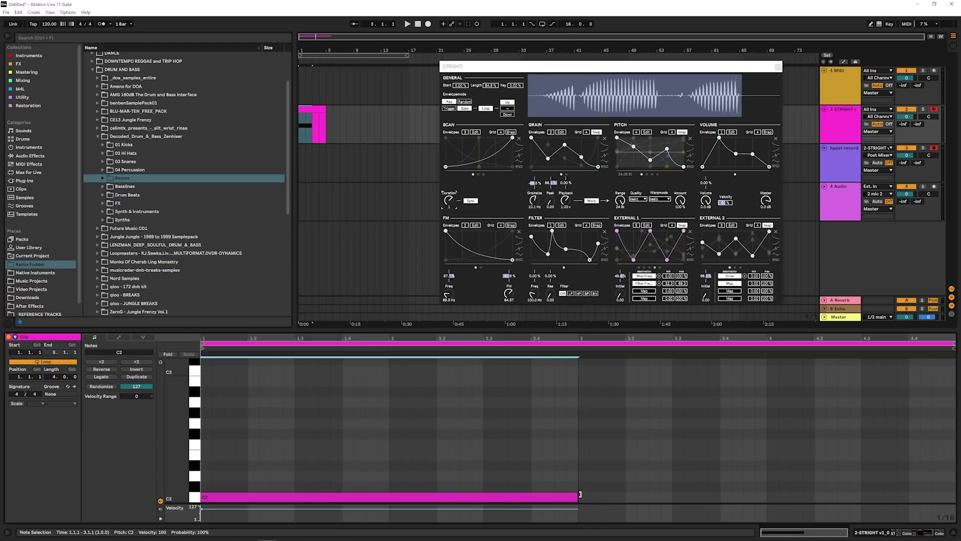
key("space")
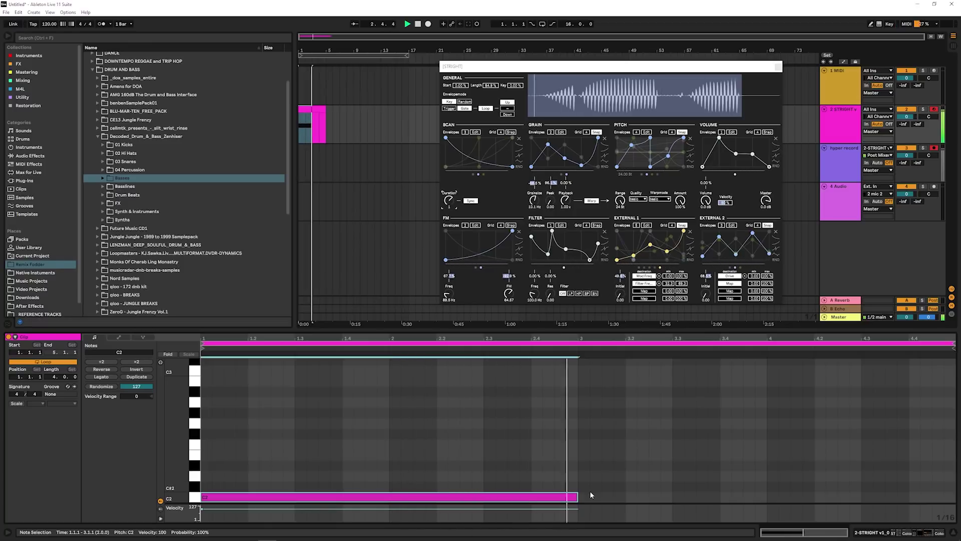
- Trim the clip just after the C2 note, repeat it in groups from bars 1 and 17, and double the second group's note length
left_click(322, 109)
left_click(318, 129)
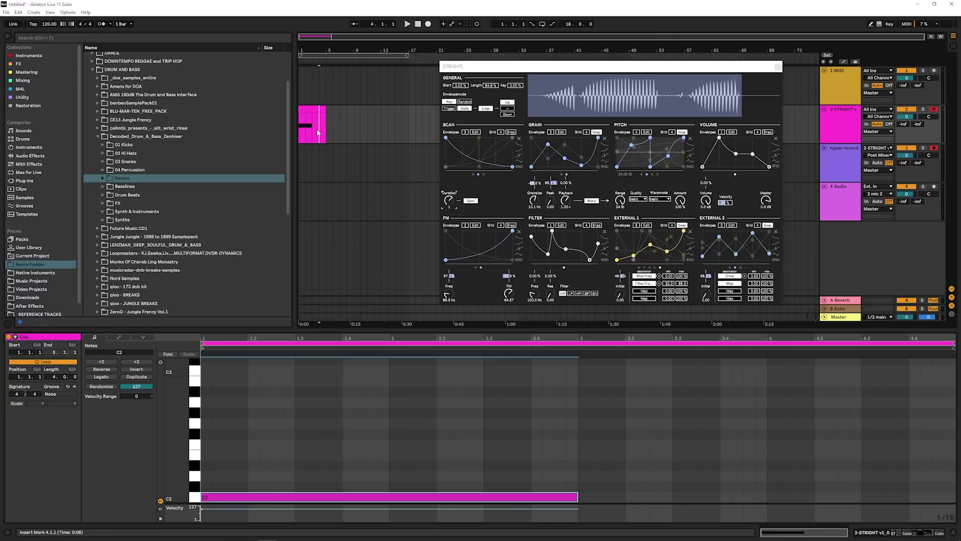
key("ctrl+v")
left_click(341, 130)
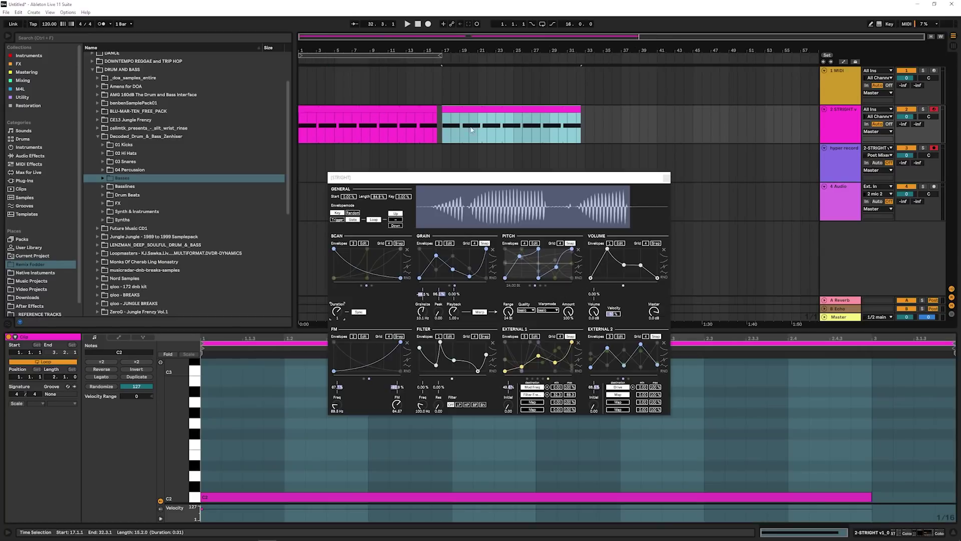
left_click(136, 361)
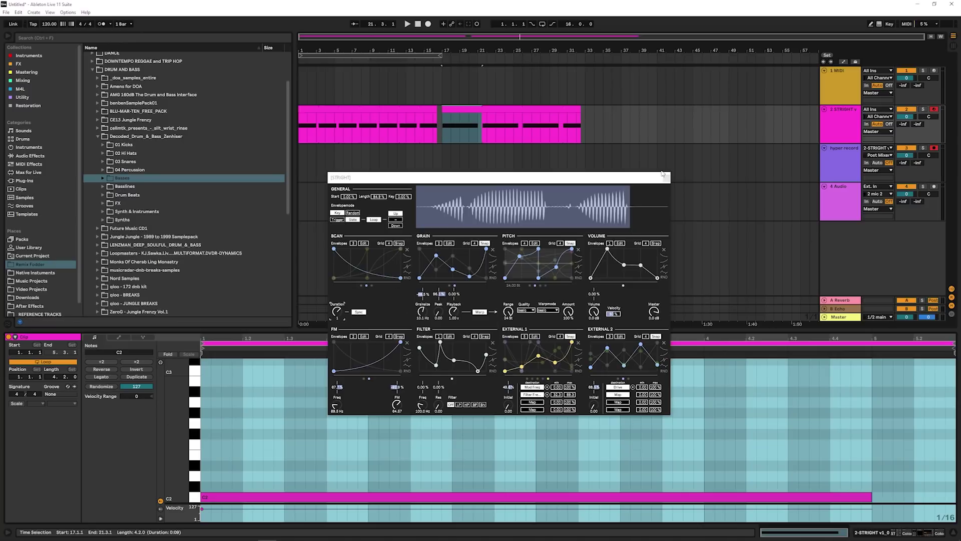
- Display the STRIGHT track's Duration automation and raise it to 4 for the second clip group
left_click(839, 125)
key("a")
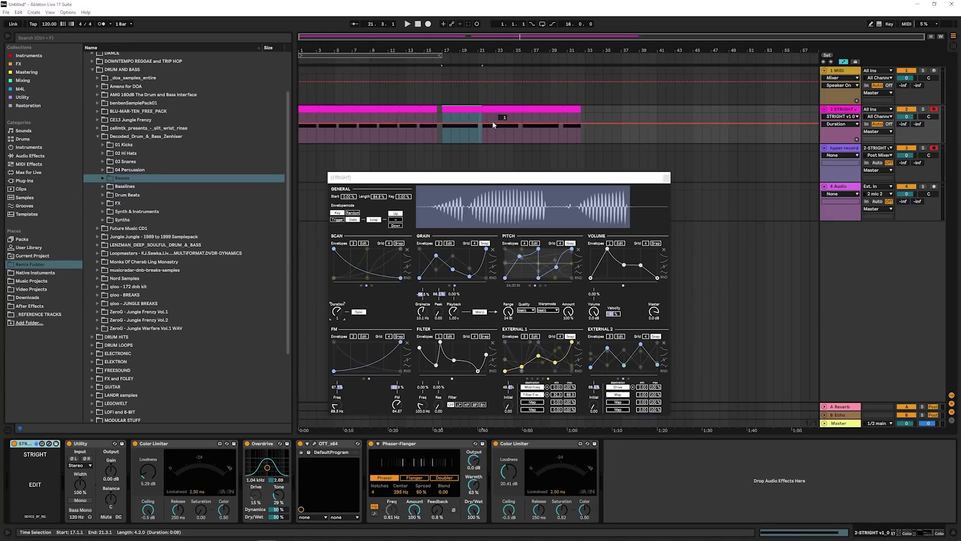
key("b")
key("b")
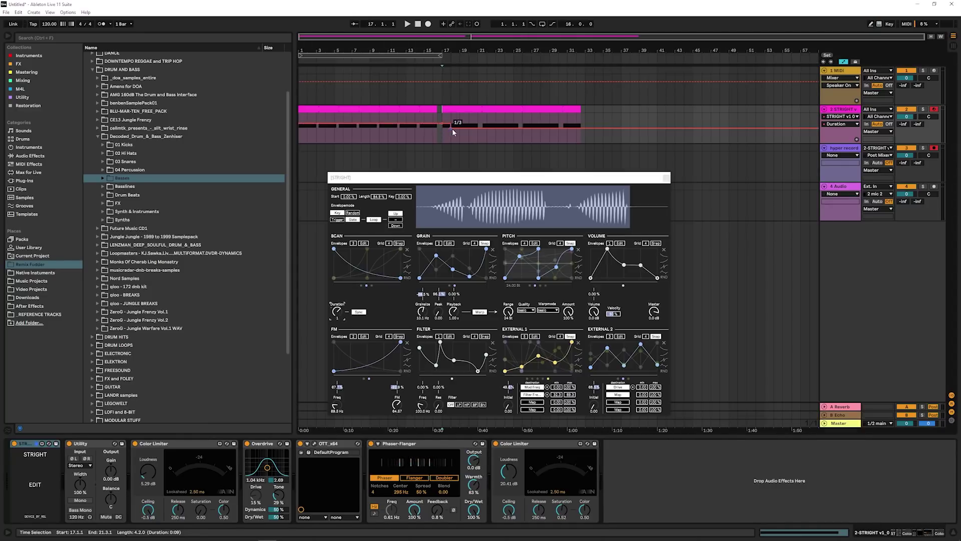
key("a")
- Duplicate clips to bar 33 with doubled note lengths, set their Duration automation to 8, and play them back
left_click(551, 111)
key("ctrl+d")
left_click_drag(598, 111, 604, 113)
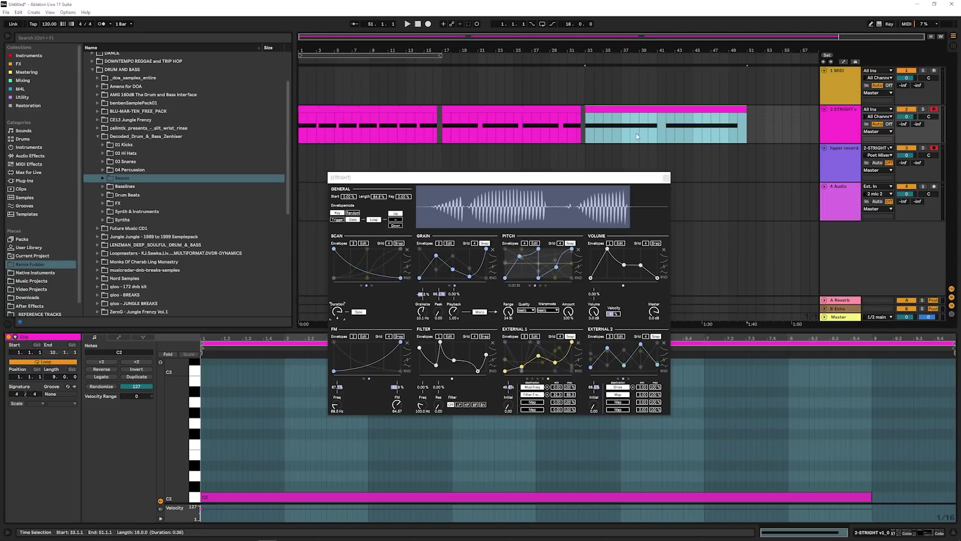
key("a")
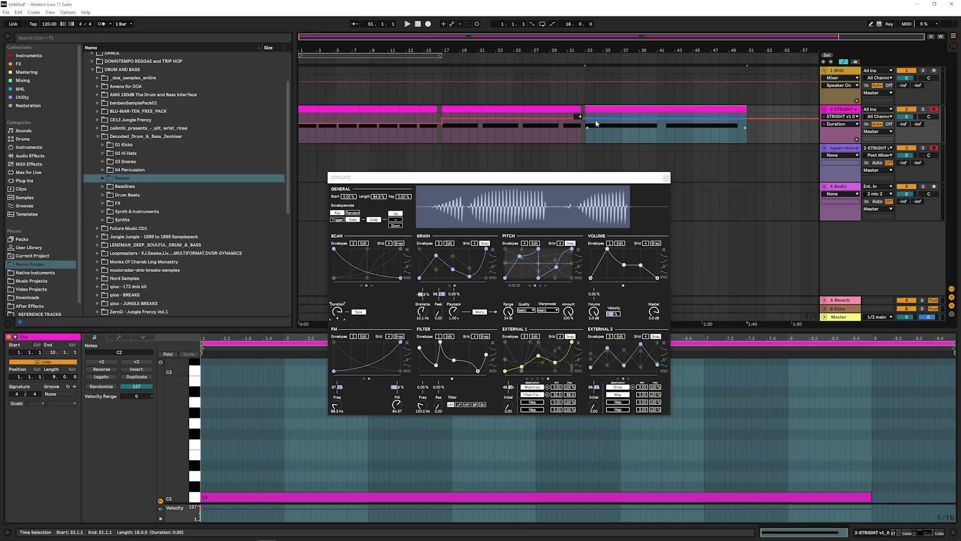
key("b")
key("b")
key("a")
key("space")
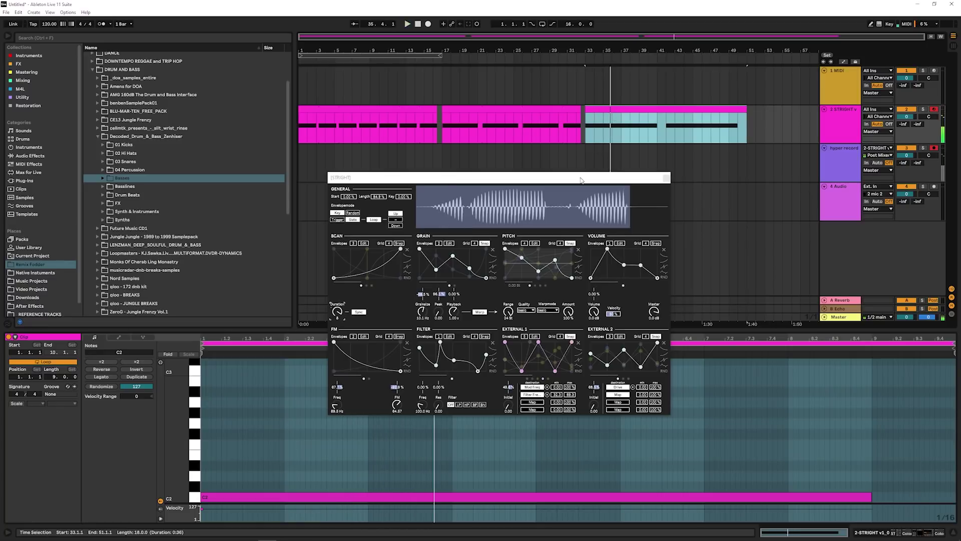
- Select bars 1 to 51 on the hyper record track and reposition the STRIGHT window to keep its controls accessible
left_click_drag(581, 180, 585, 231)
left_click_drag(749, 155, 287, 148)
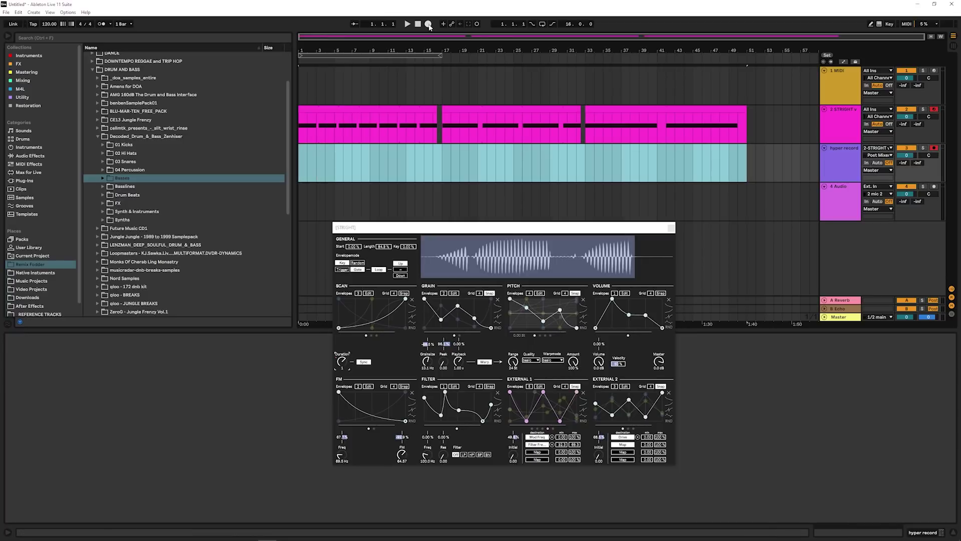
left_click(833, 111)
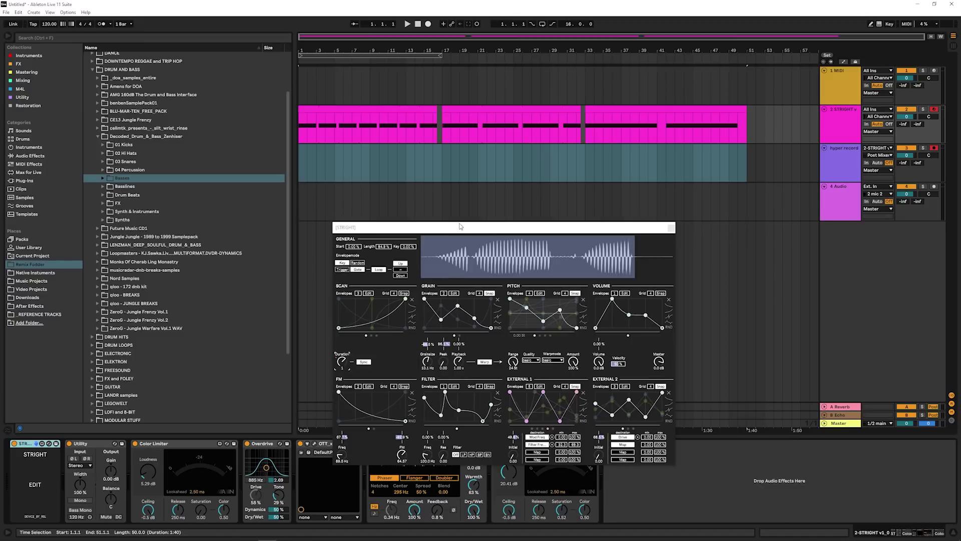
left_click_drag(460, 226, 440, 170)
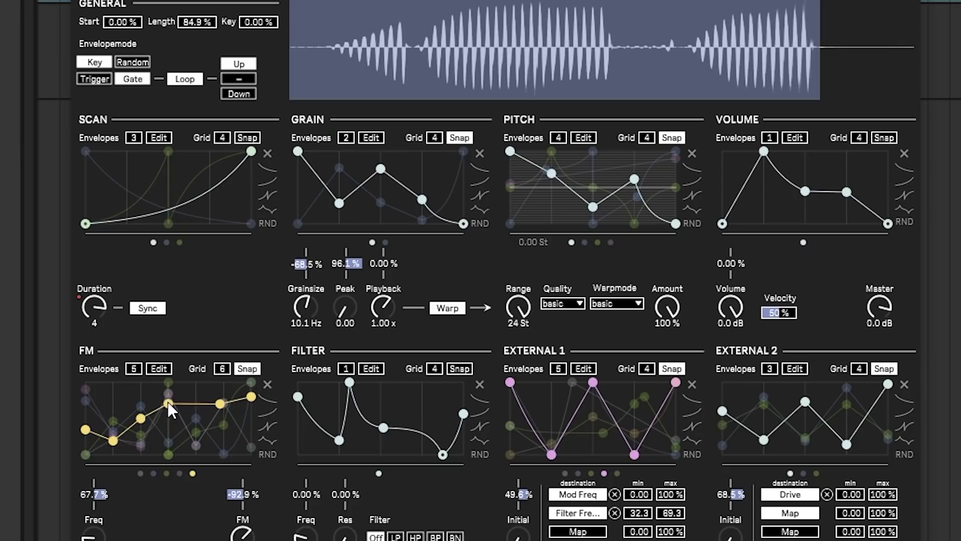
- Reshape the FM envelope and move a point in the second External 2 envelope
left_click_drag(350, 343, 352, 347)
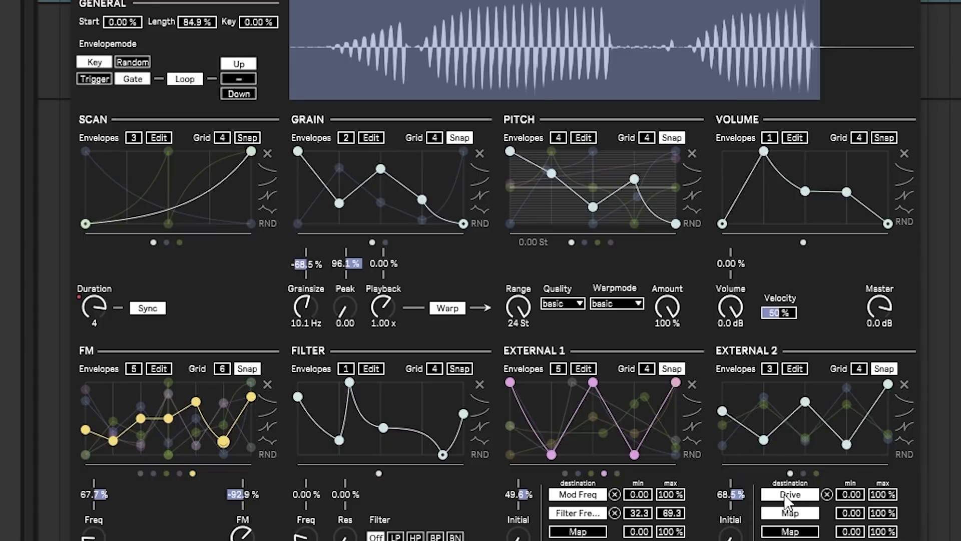
left_click(803, 473)
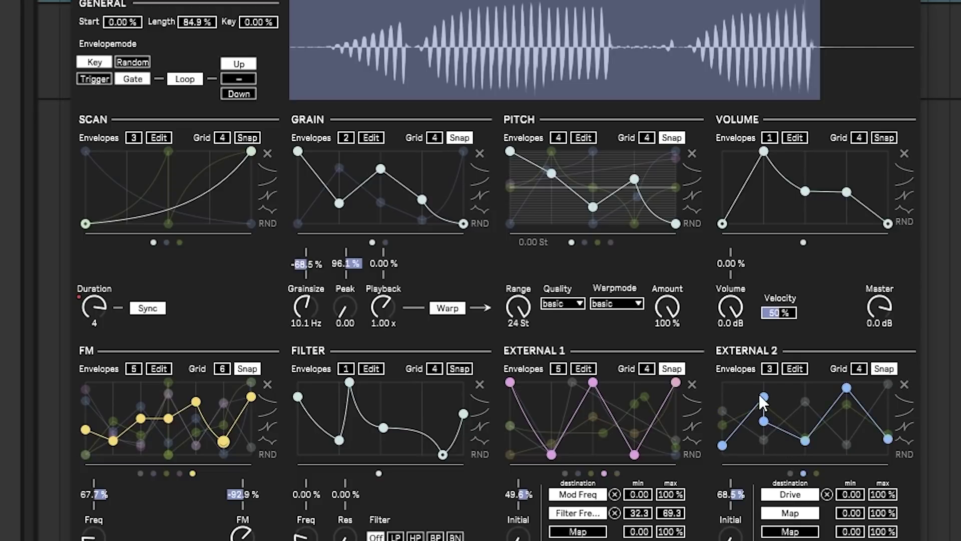
left_click_drag(759, 394, 755, 401)
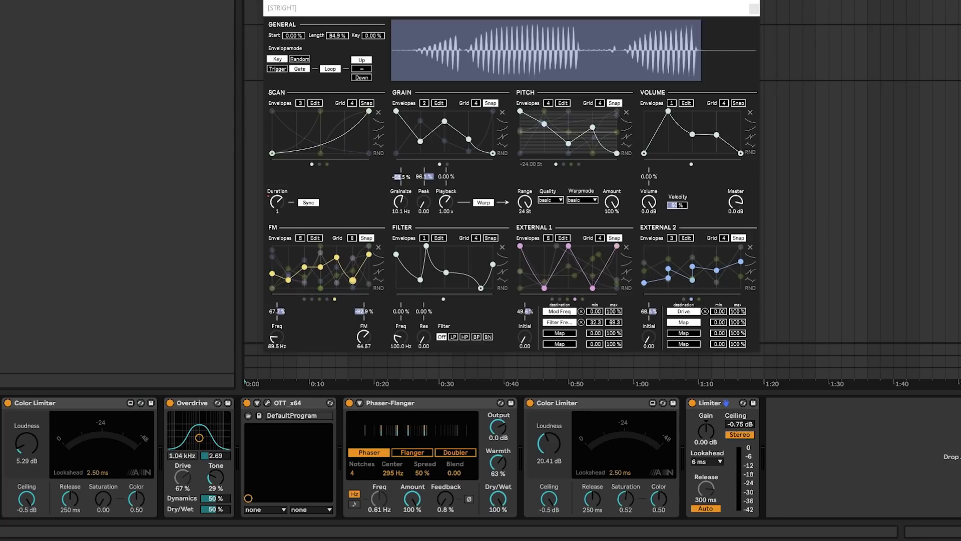
- Record the output while raising the FM amount to 85.04 and adding and lifting points in the first Scan envelope
key("space")
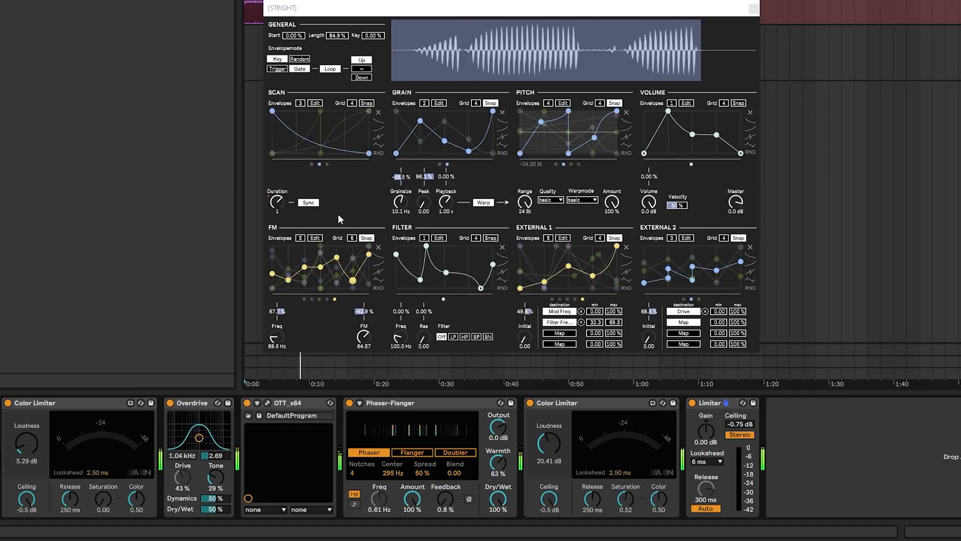
left_click_drag(360, 340, 363, 318)
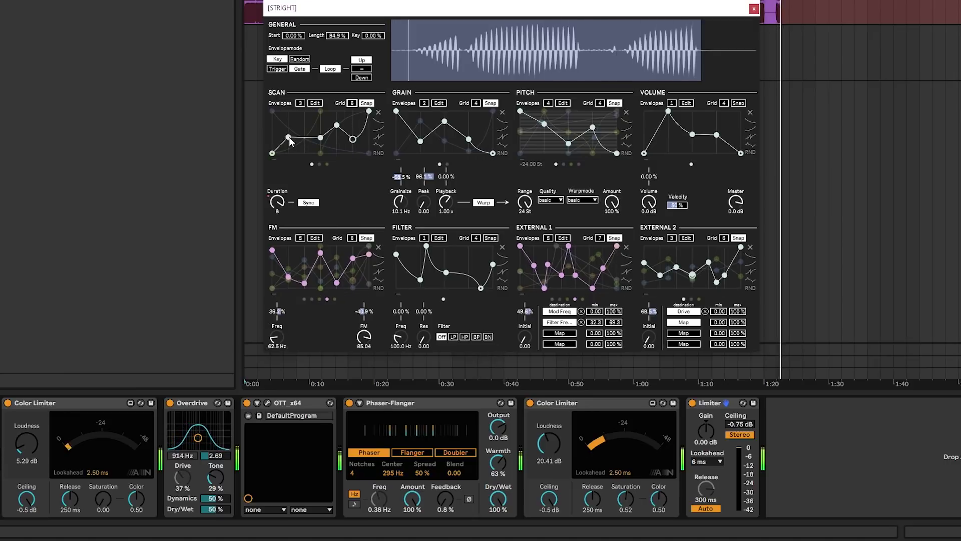
left_click(304, 139)
left_click_drag(321, 137, 319, 125)
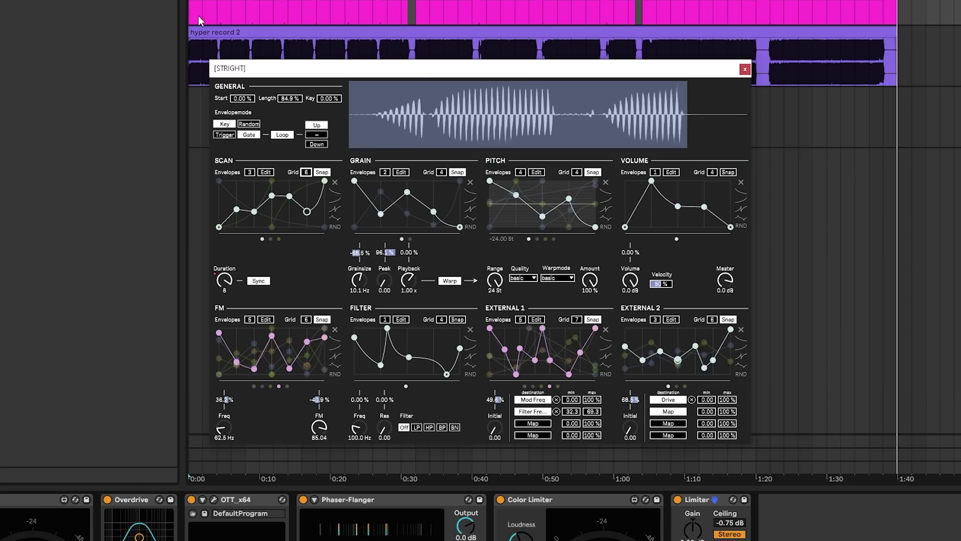
- Move the recorded hyper record clip past the end of the MIDI clips
left_click_drag(197, 31, 947, 56)
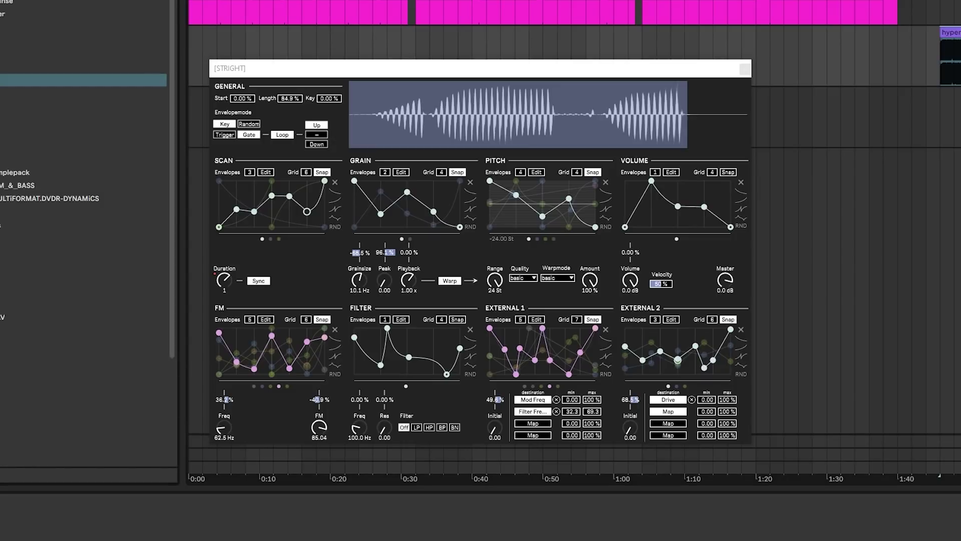
- Step through the bass hit samples in the sample folder to swap STRIGHT's source sound
key("Right")
key("Down")
key("Down")
key("Down")
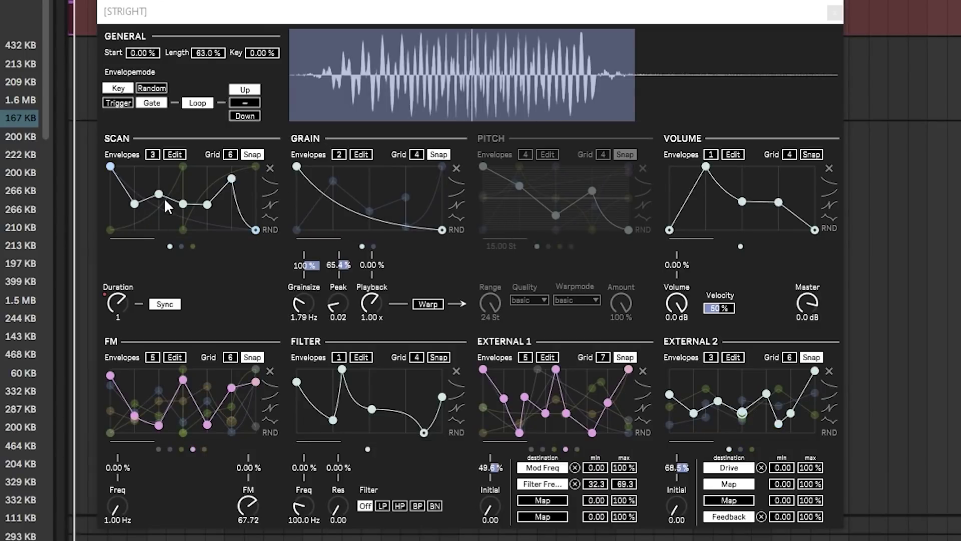
- Lower a point in the first Scan envelope, switch to the second Scan envelope and reduce the Grainsize envelope modulation
left_click_drag(160, 195, 162, 216)
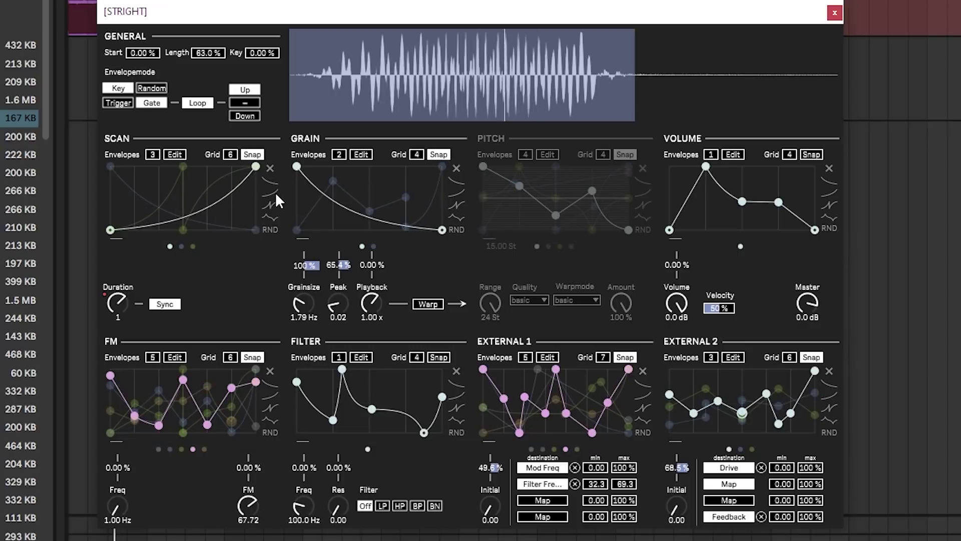
left_click(193, 246)
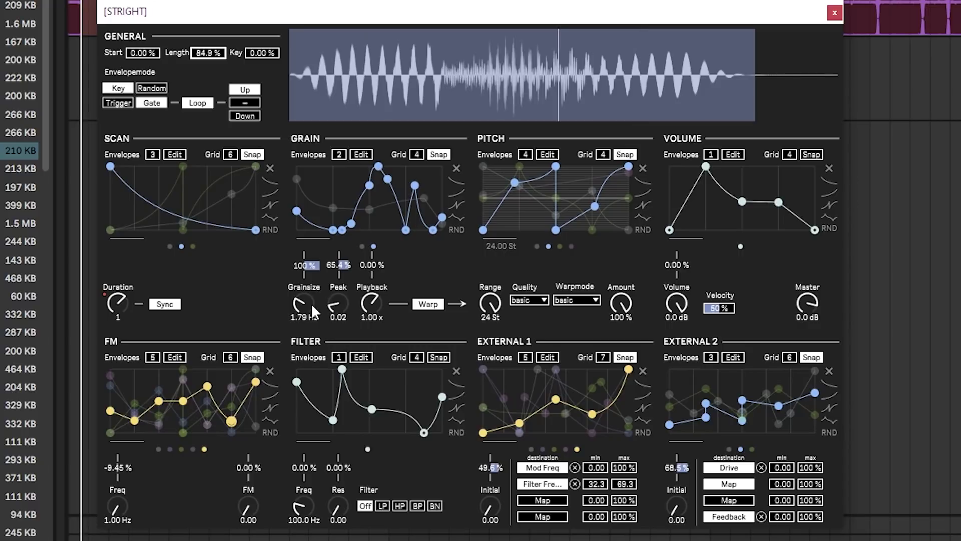
left_click_drag(306, 265, 307, 294)
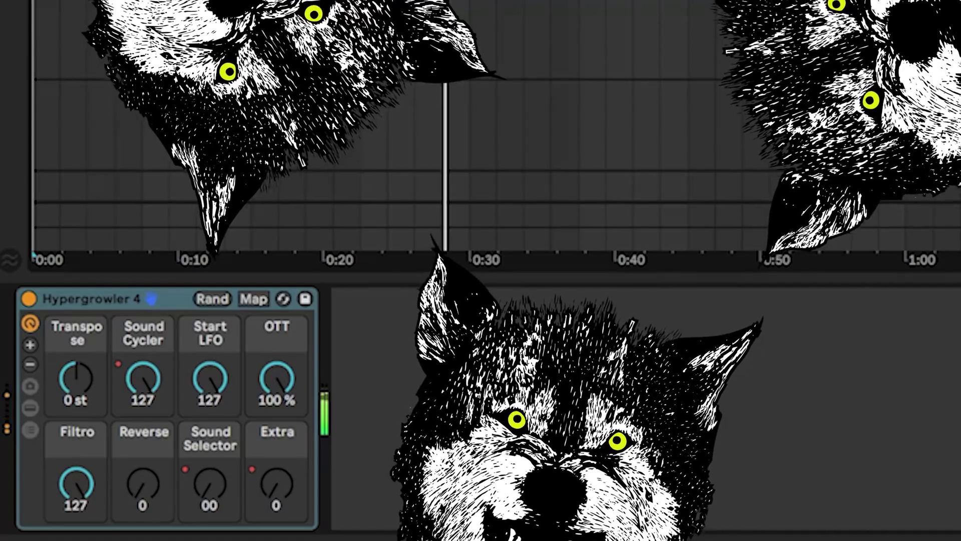
- Step through the Hypergrowler rack presets up to Hypergrowler 8
key("Down")
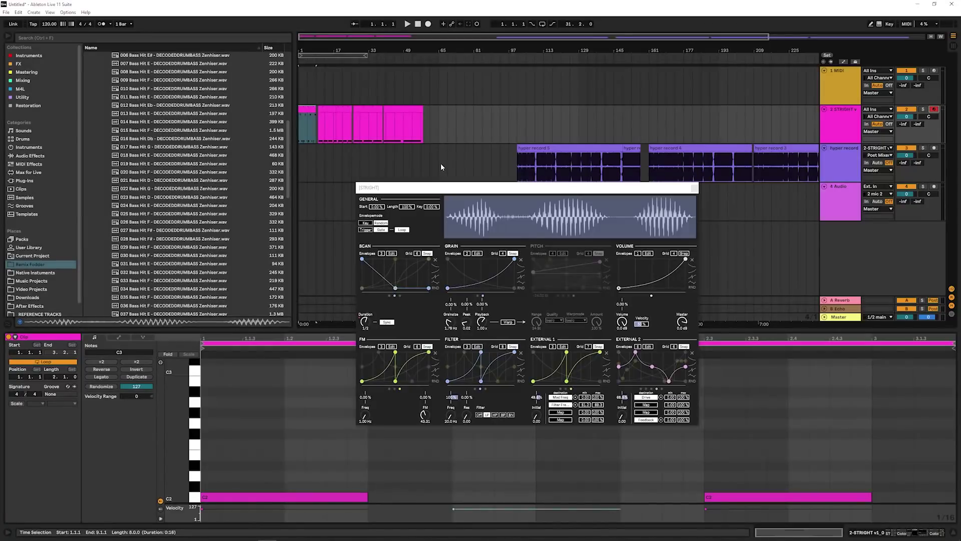
mouse_move(462, 192)
left_mouse_down()
mouse_move(457, 209)
mouse_move(447, 200)
mouse_move(468, 193)
mouse_move(463, 199)
left_mouse_up()
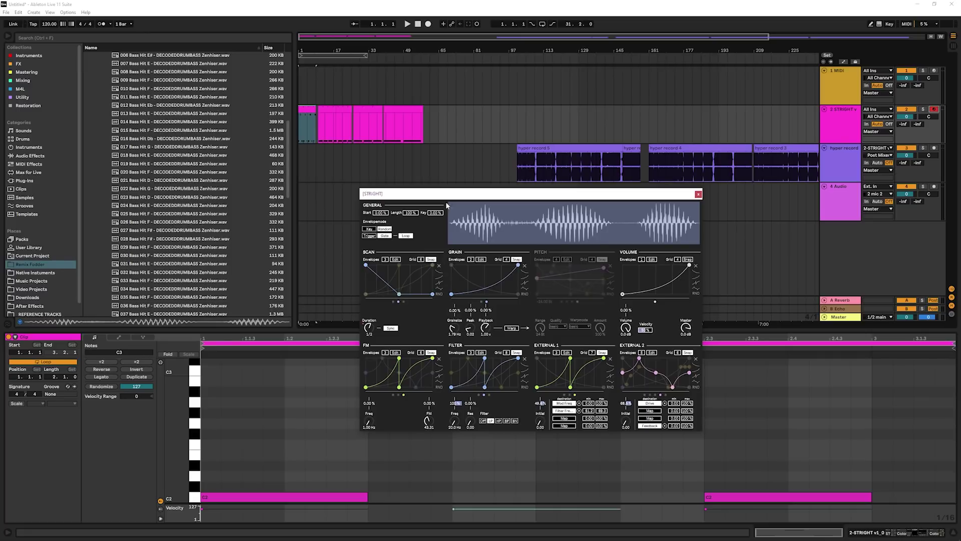
left_click_drag(450, 196, 448, 196)
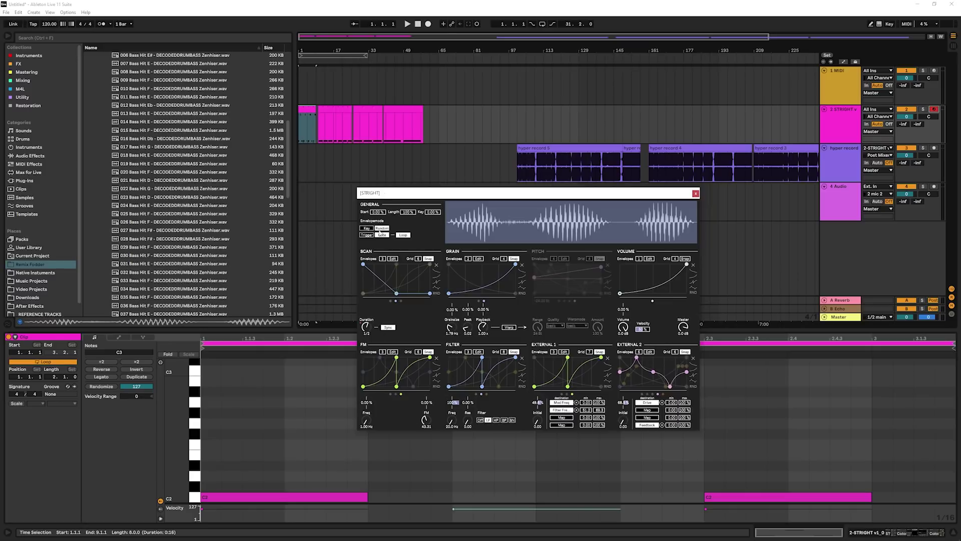
left_click_drag(415, 193, 427, 198)
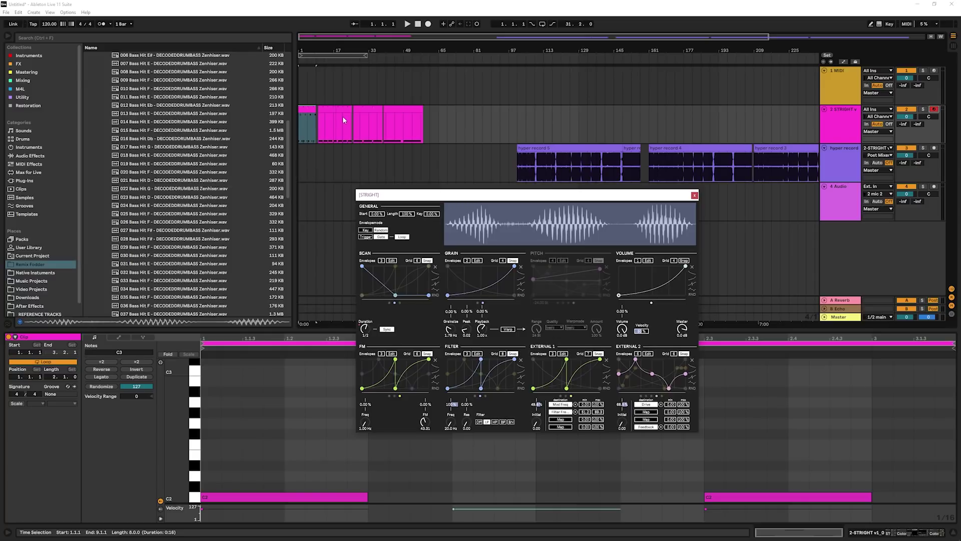
left_click_drag(443, 195, 443, 195)
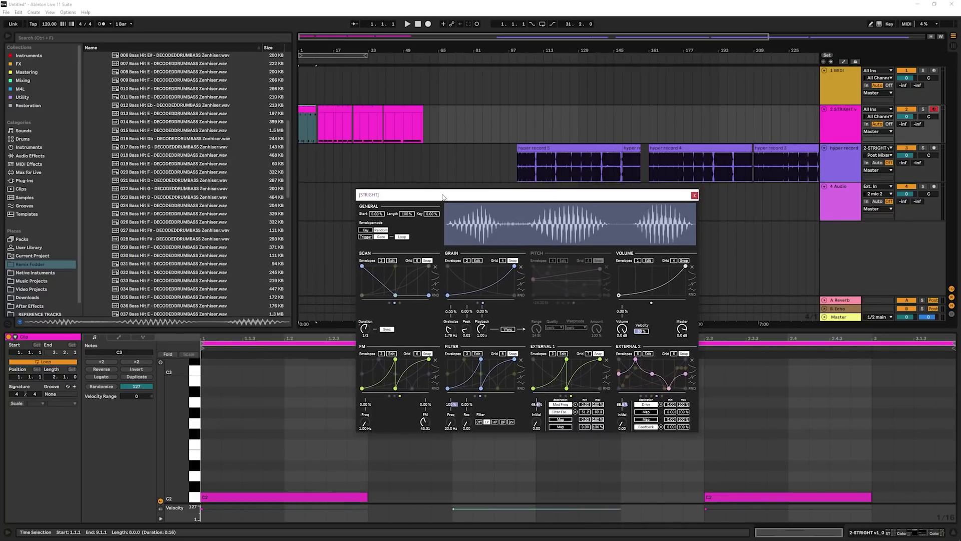